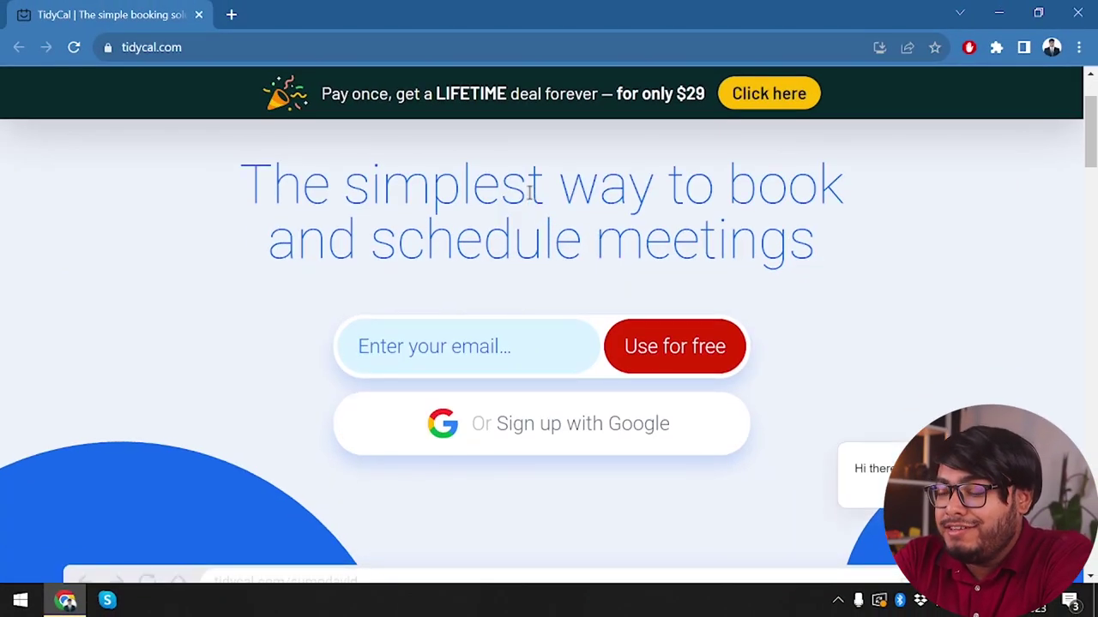
# Open TidyCal's Pricing page and compare the Free plan with the $29 Lifetime Plan.
pyautogui.scroll(1, 526, 191)
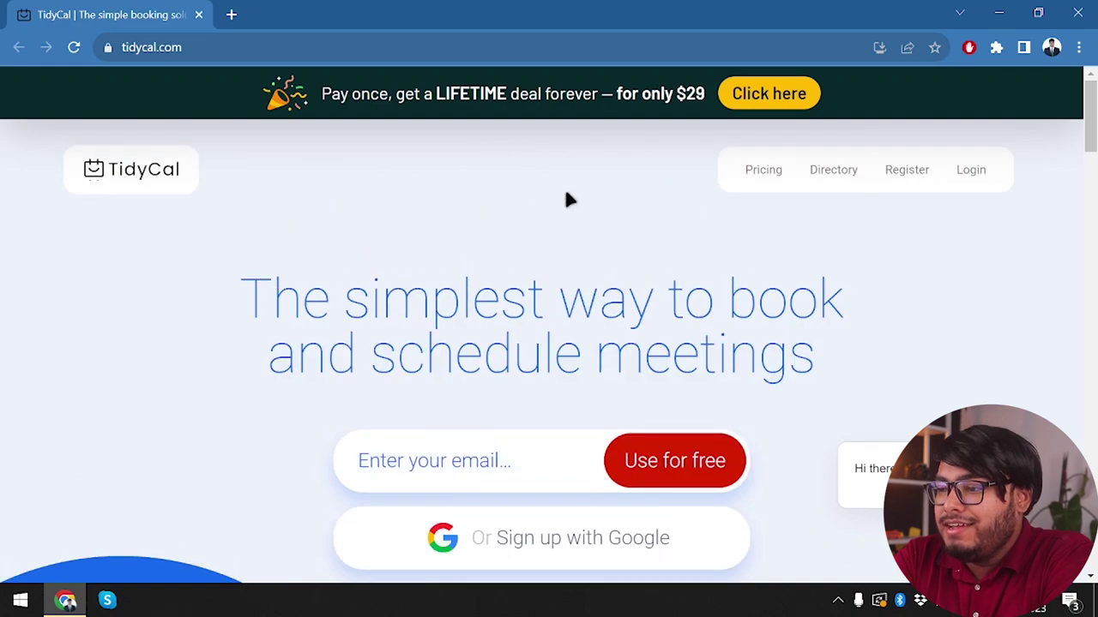
pyautogui.click(754, 176)
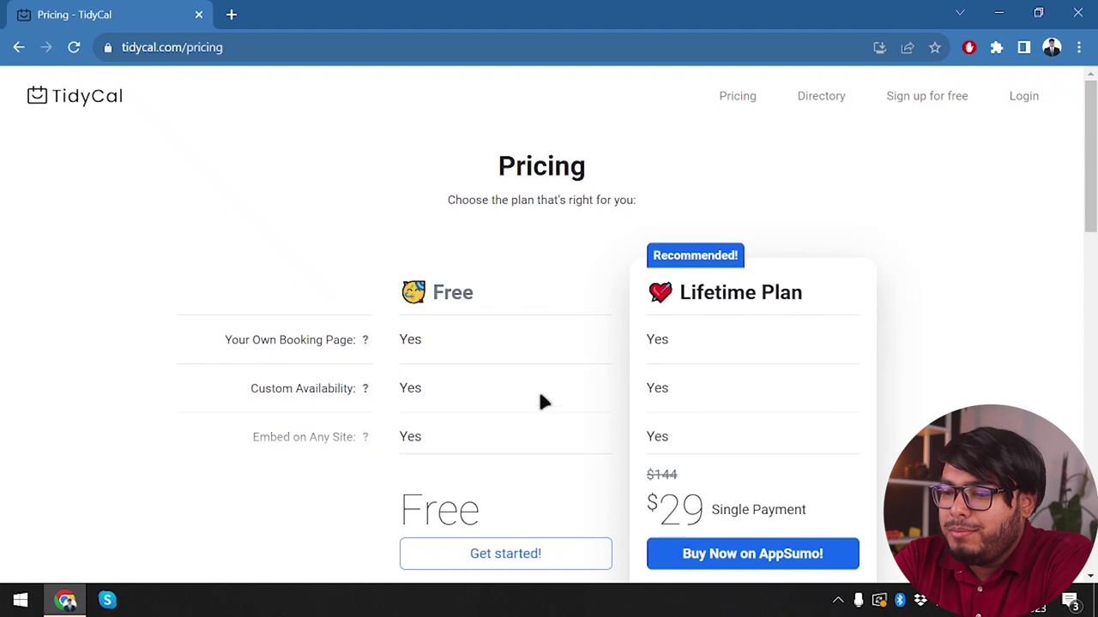
pyautogui.moveTo(1093, 140); pyautogui.dragTo(1094, 208)
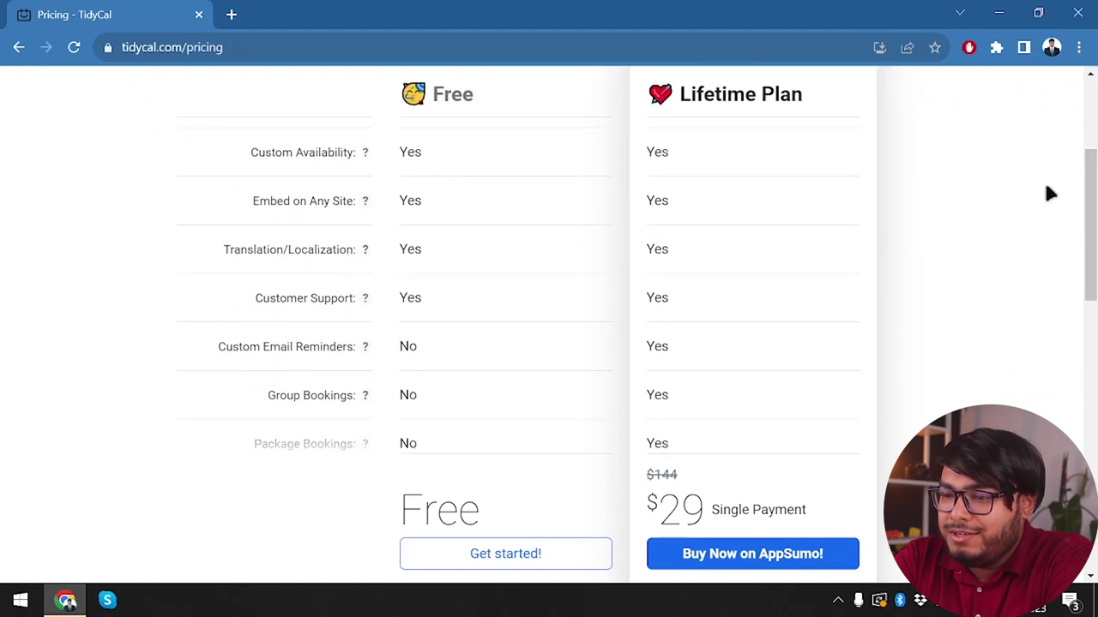
pyautogui.moveTo(1093, 157); pyautogui.dragTo(1095, 193)
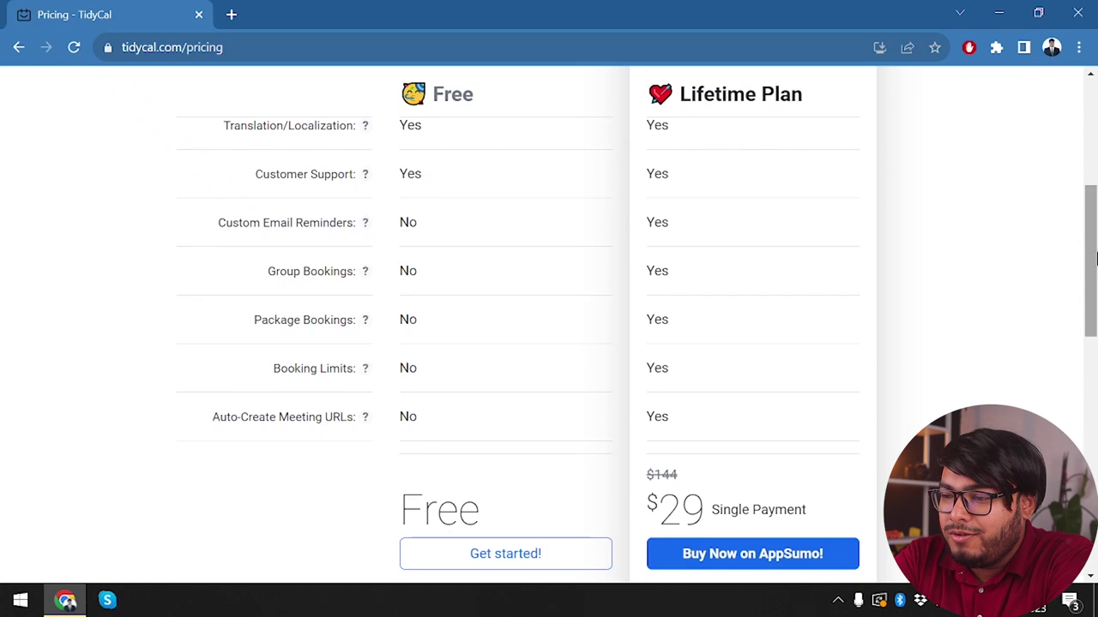
pyautogui.moveTo(1094, 259)
pyautogui.mouseDown()
pyautogui.moveTo(1094, 179)
pyautogui.moveTo(1094, 277)
pyautogui.mouseUp()
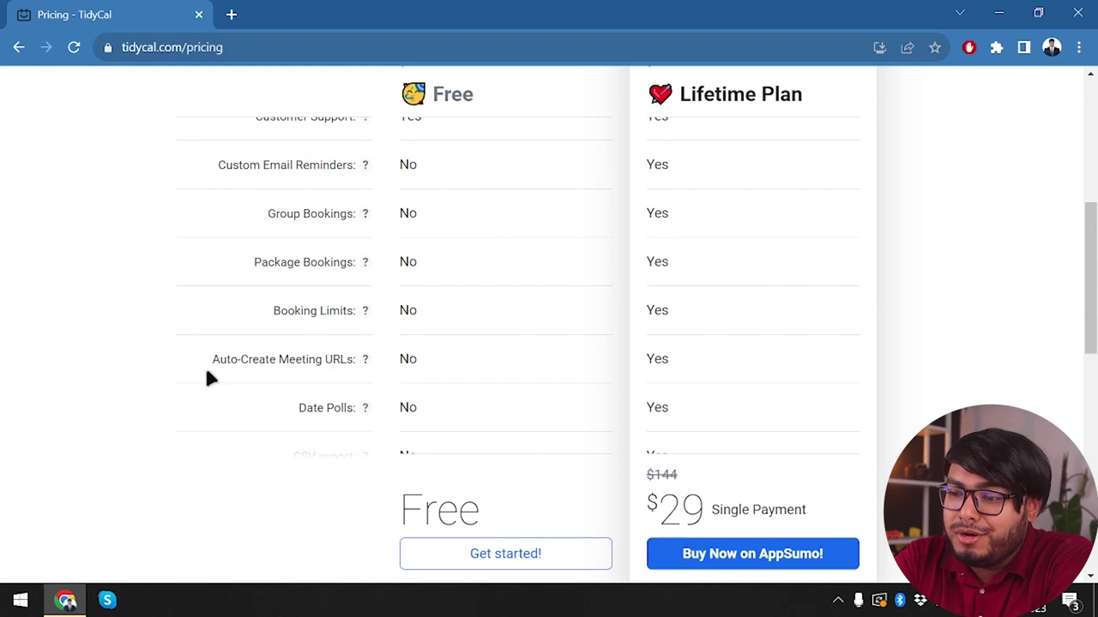
pyautogui.moveTo(1094, 220); pyautogui.dragTo(1095, 350)
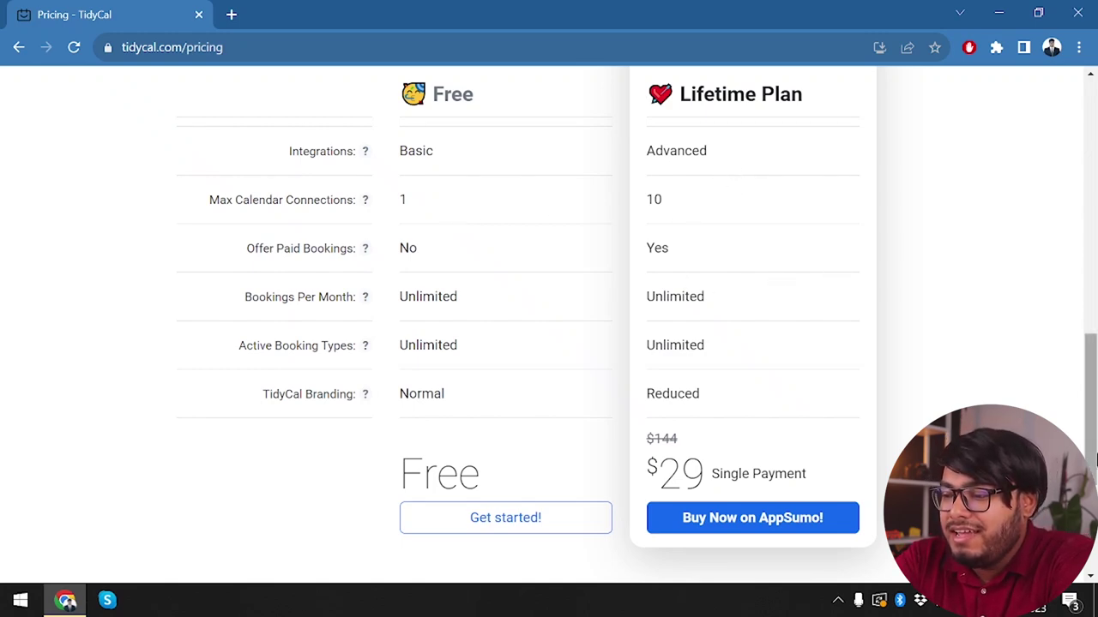
pyautogui.moveTo(1093, 420)
pyautogui.mouseDown()
pyautogui.moveTo(1092, 474)
pyautogui.moveTo(1090, 433)
pyautogui.mouseUp()
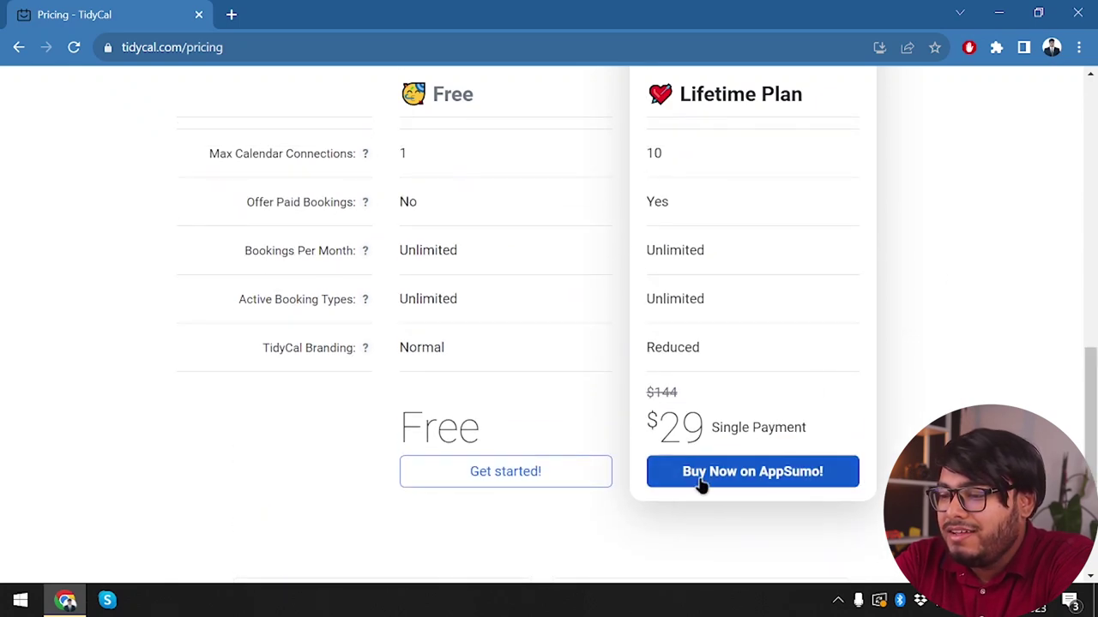
pyautogui.moveTo(1092, 378); pyautogui.dragTo(1094, 103)
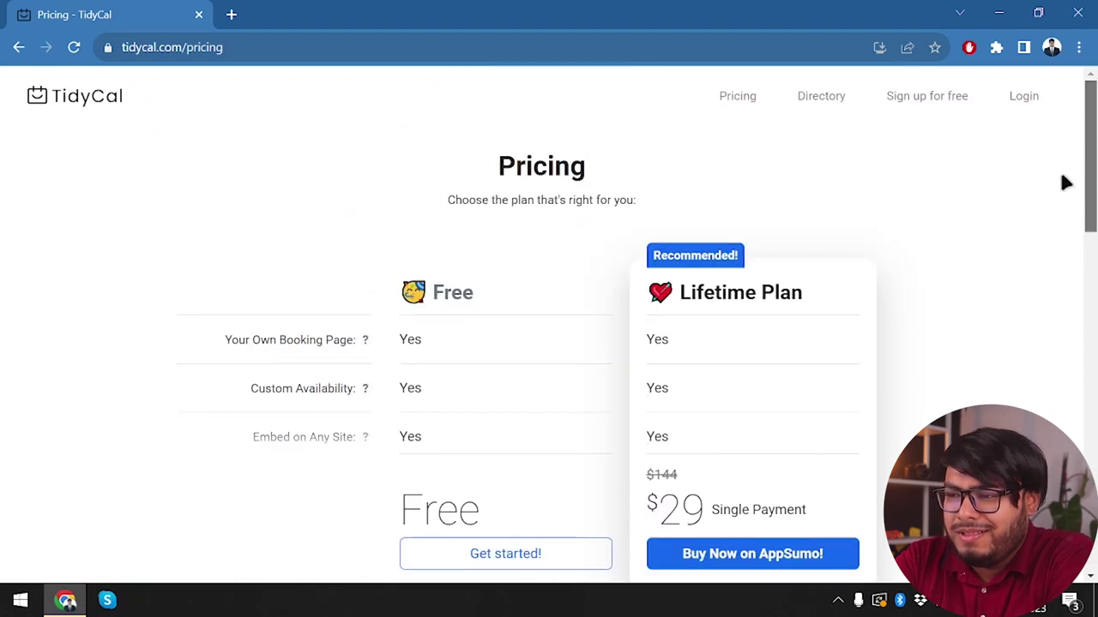
pyautogui.scroll(-15, 1063, 181)
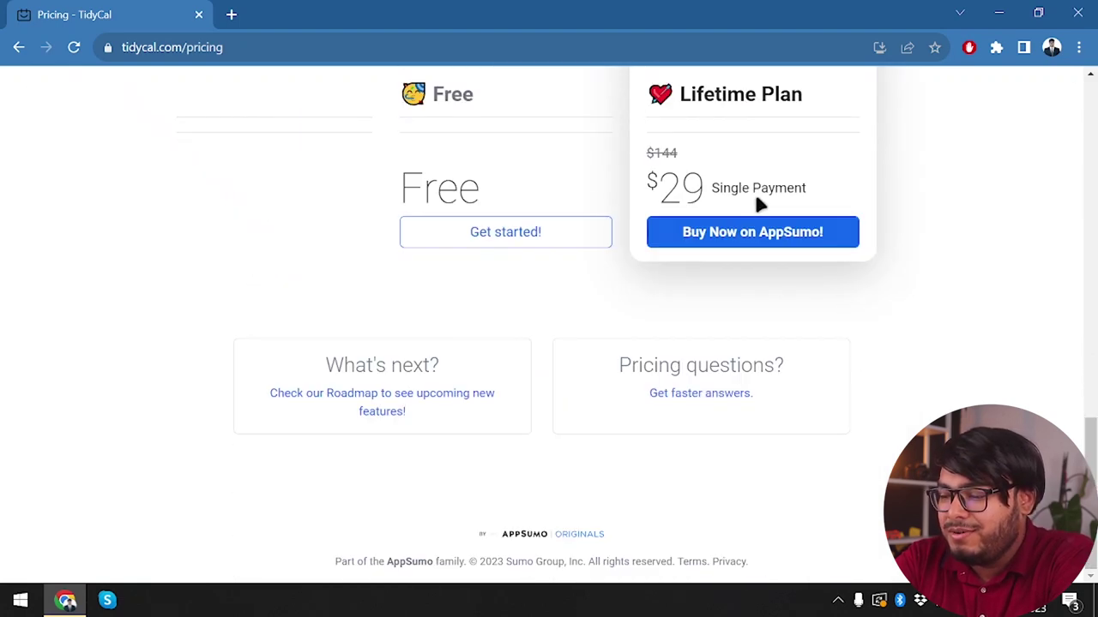
# Open the AppSumo deal and scroll to License Tier 1 at $29, down from $144.
pyautogui.click(757, 235)
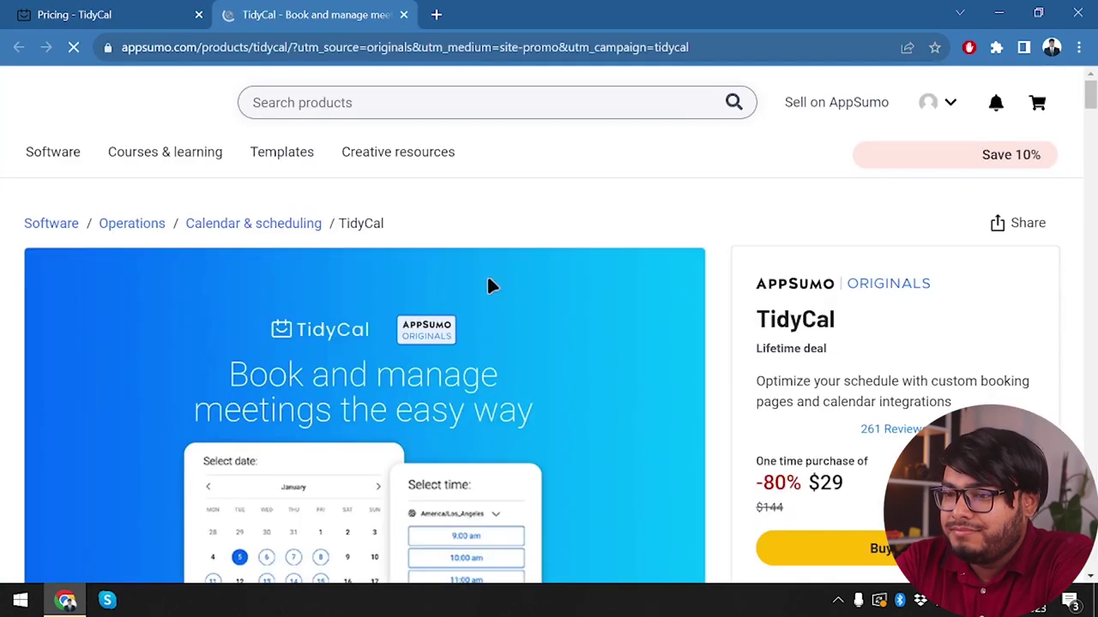
pyautogui.scroll(-1, 490, 284)
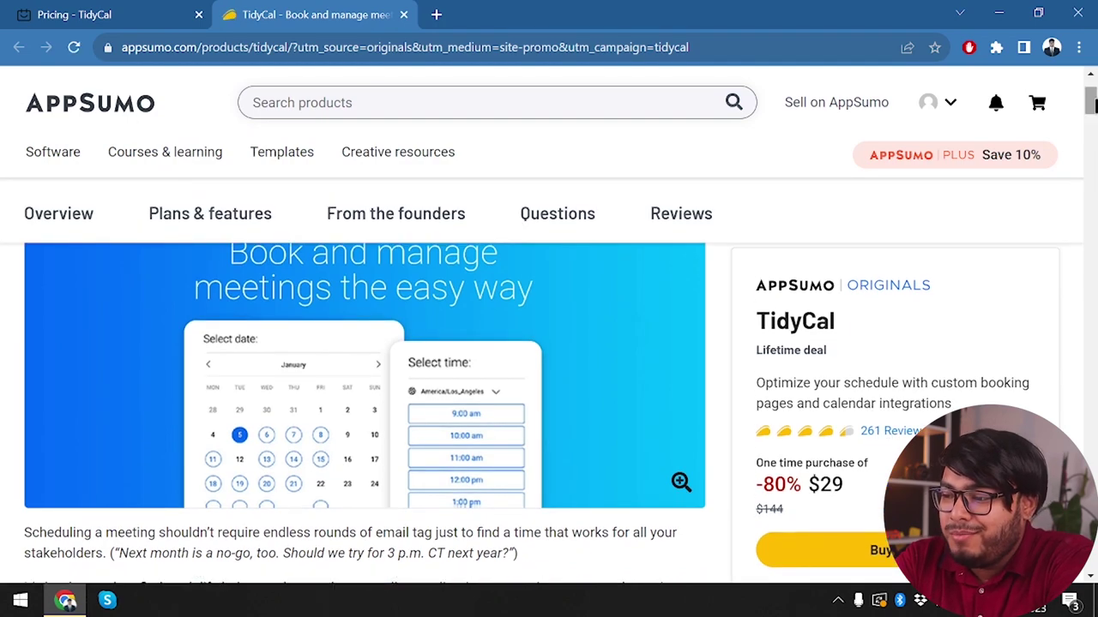
pyautogui.moveTo(1089, 103); pyautogui.dragTo(1091, 373)
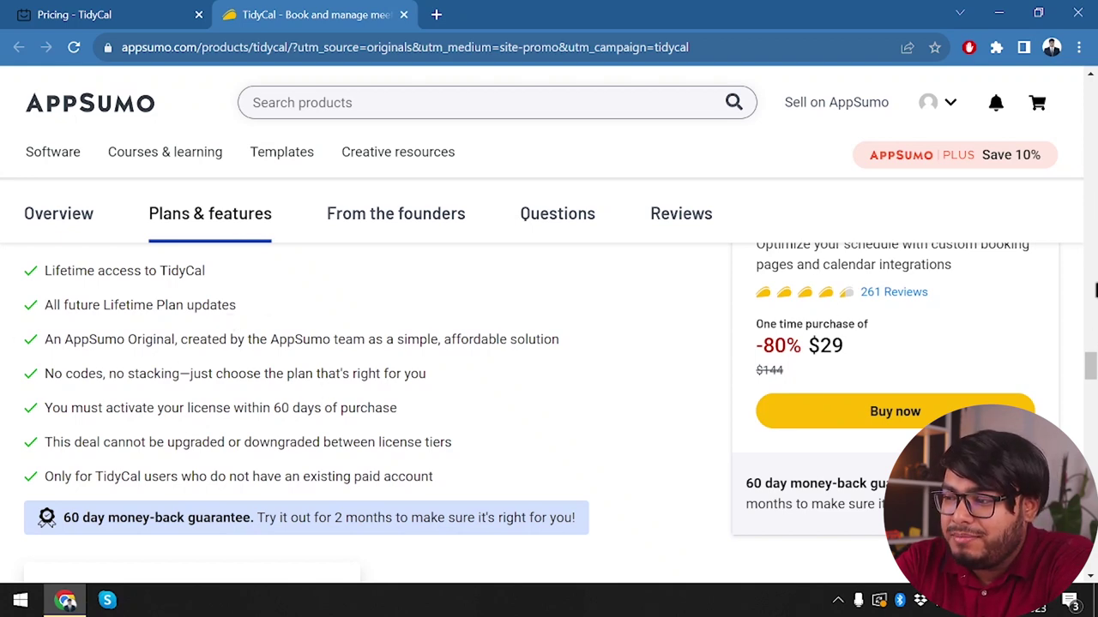
pyautogui.moveTo(1090, 363); pyautogui.dragTo(1090, 370)
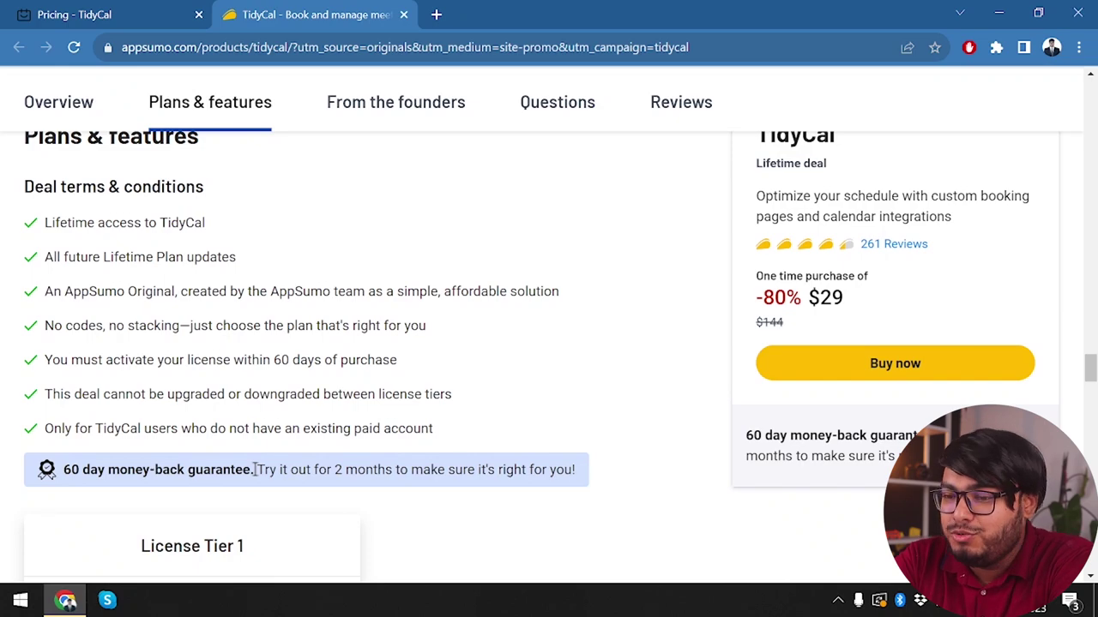
pyautogui.moveTo(1090, 368); pyautogui.dragTo(1092, 388)
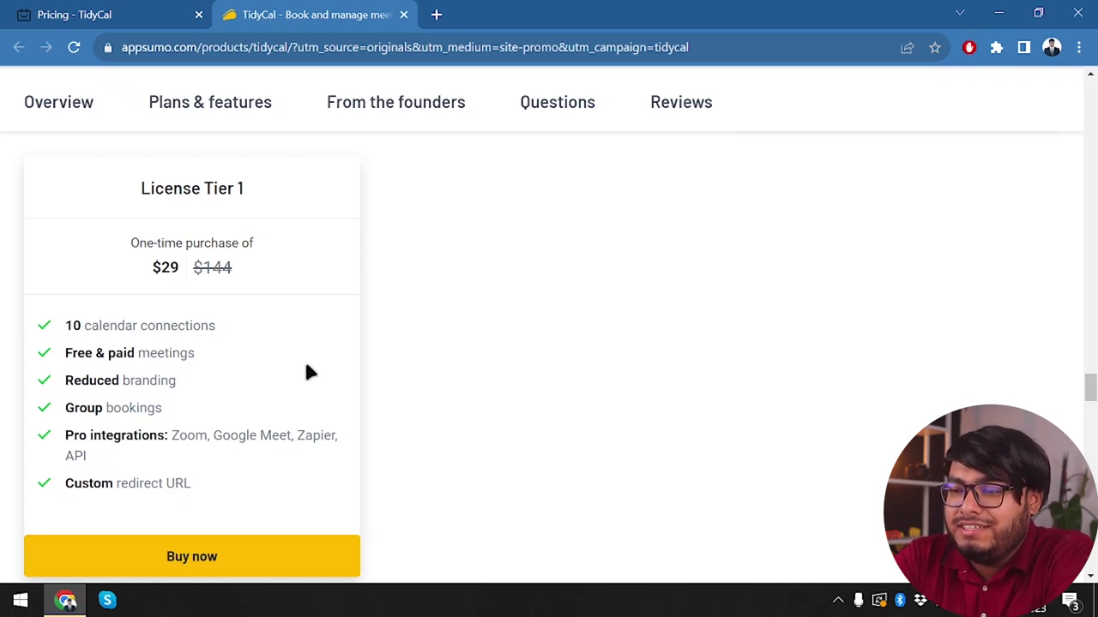
# From the Pricing tab, start a free TidyCal sign-up and choose Register with Google.
pyautogui.click(86, 12)
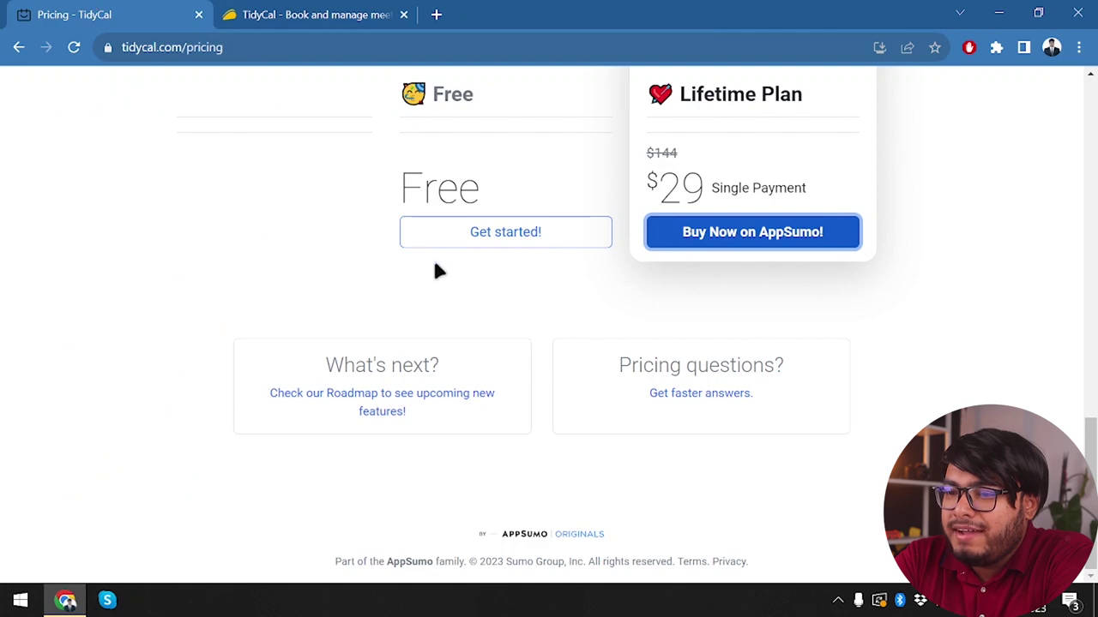
pyautogui.scroll(12, 764, 169)
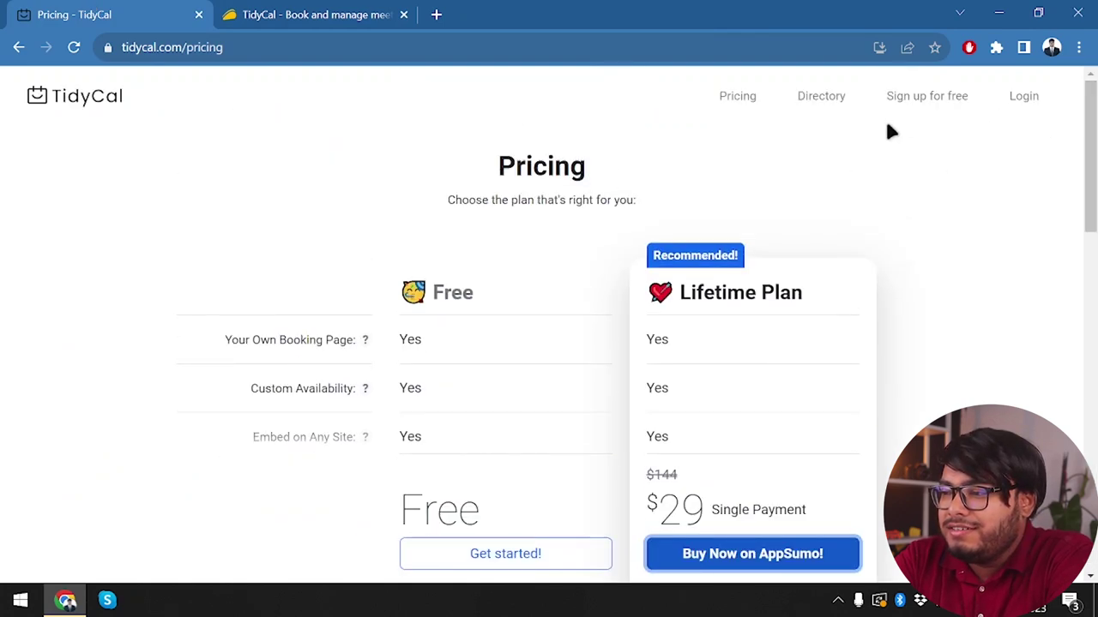
pyautogui.click(937, 96)
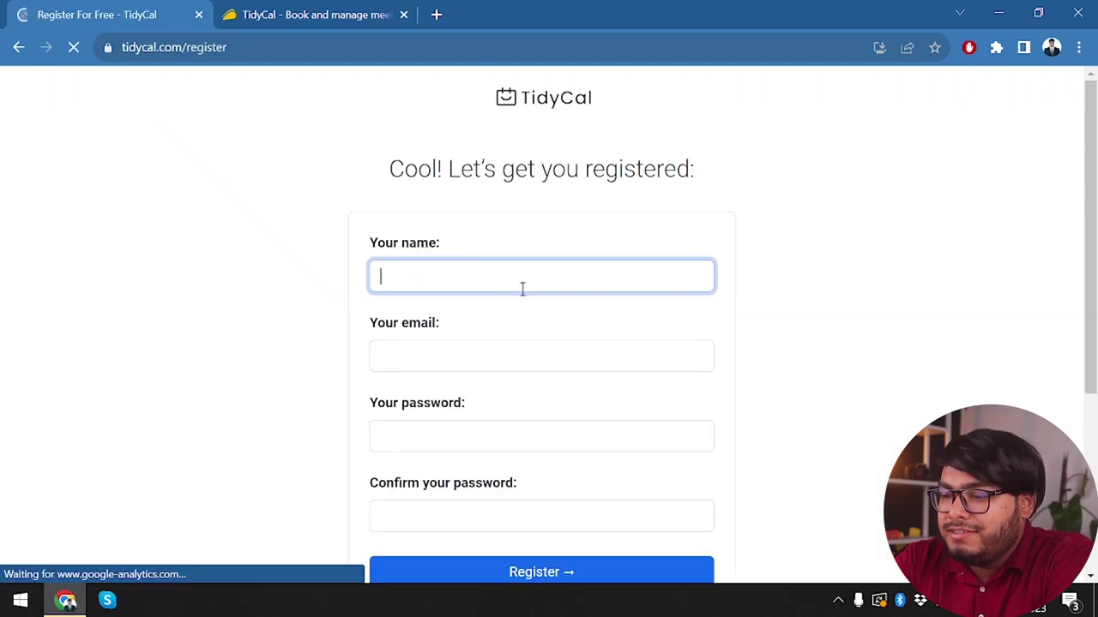
pyautogui.scroll(-2, 522, 289)
pyautogui.scroll(2, 521, 289)
pyautogui.scroll(-3, 522, 289)
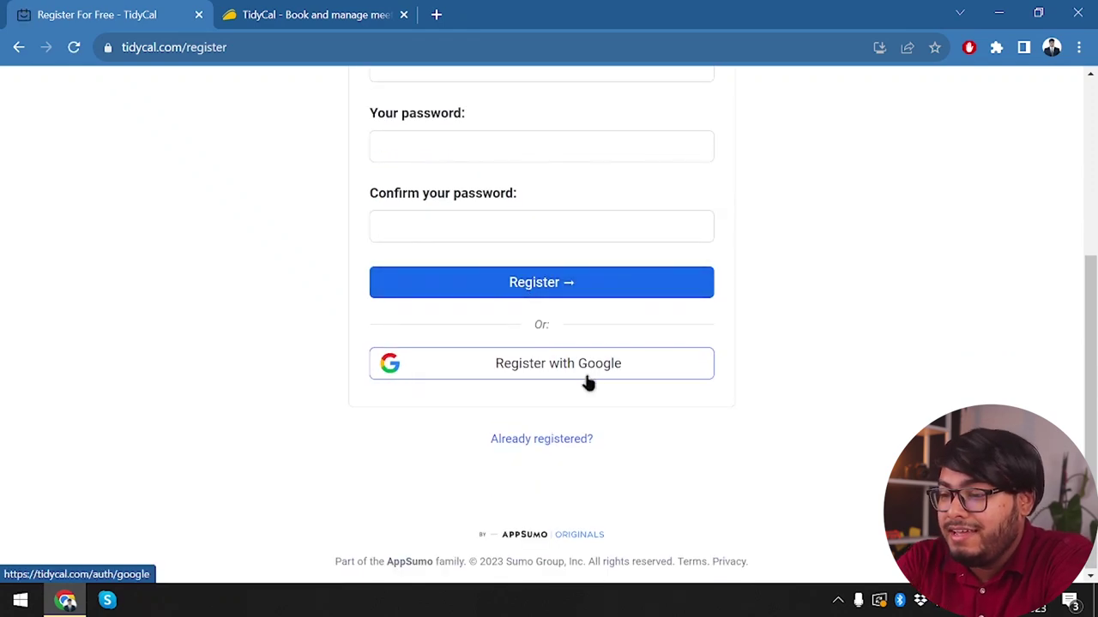
pyautogui.click(588, 382)
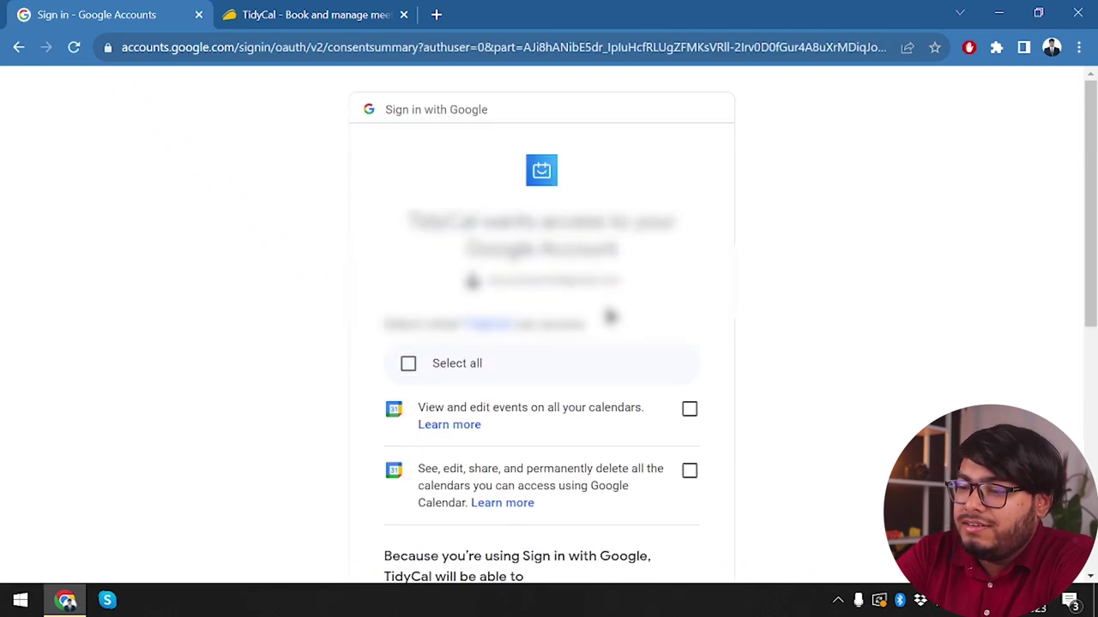
# Select all calendar permissions on Google's consent screen and continue into TidyCal.
pyautogui.click(407, 363)
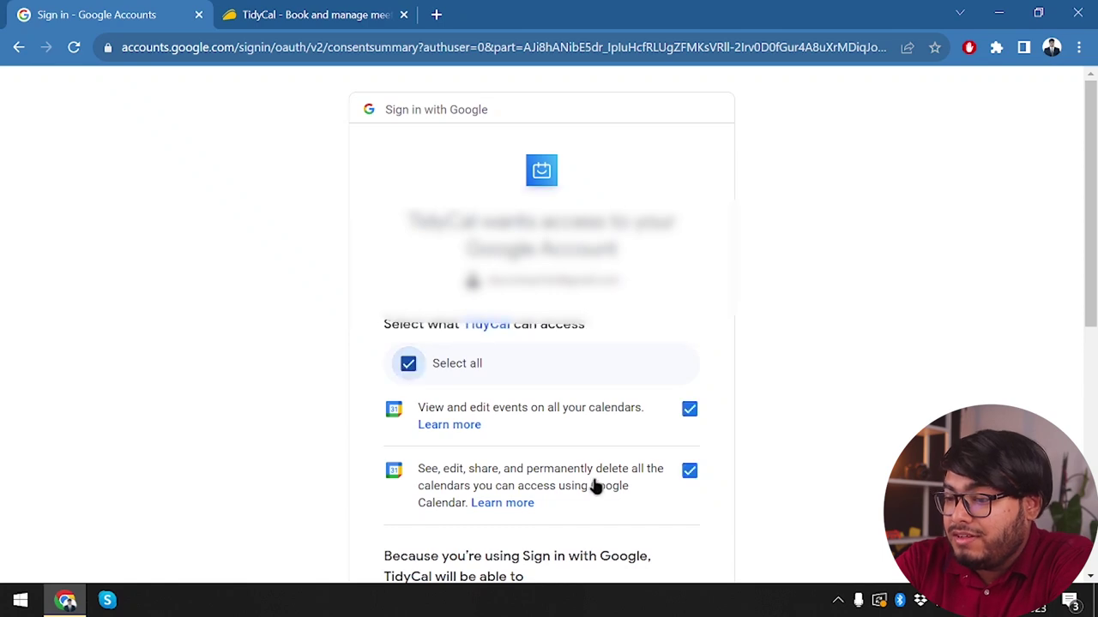
pyautogui.scroll(-4, 540, 480)
pyautogui.scroll(-3, 537, 480)
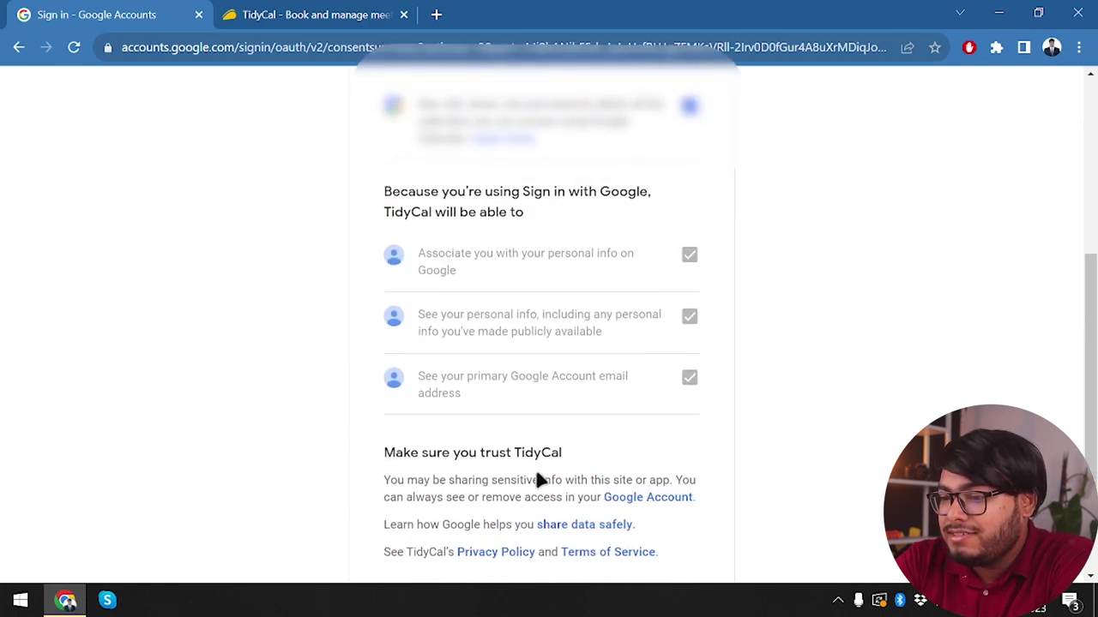
pyautogui.click(644, 461)
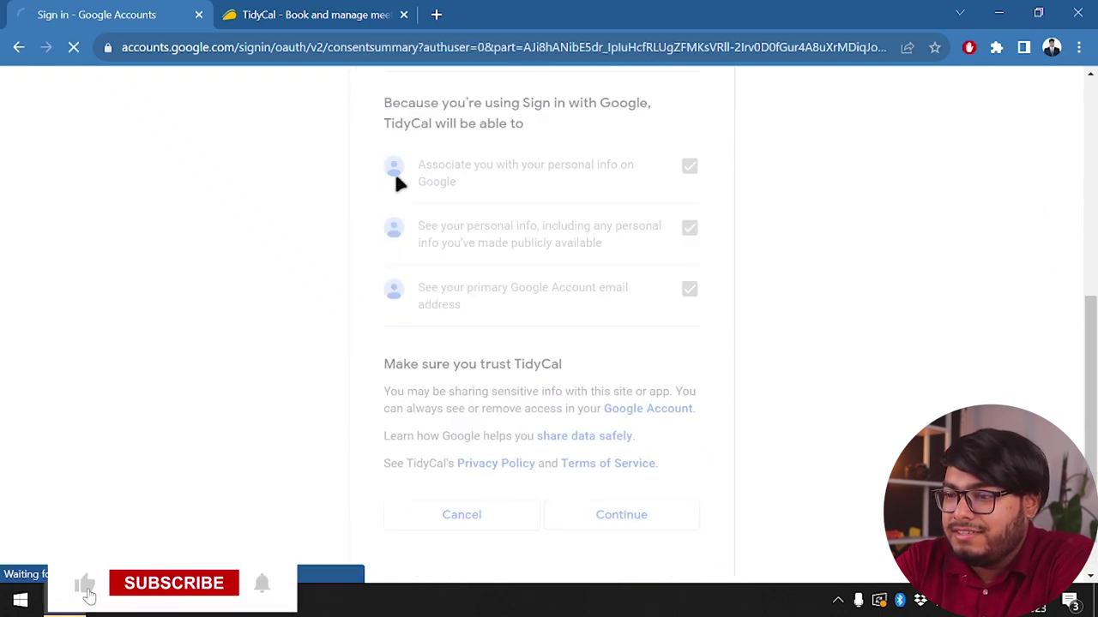
pyautogui.scroll(2, 406, 279)
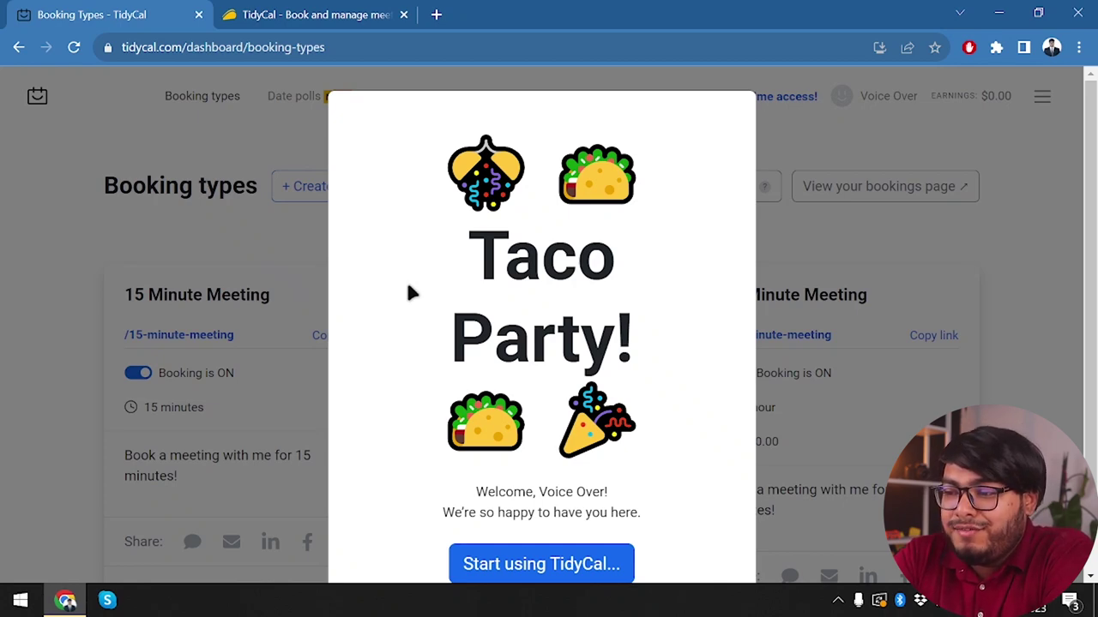
# Dismiss the welcome message and toggle the 15 Minute Meeting's booking off and back on.
pyautogui.click(1078, 313)
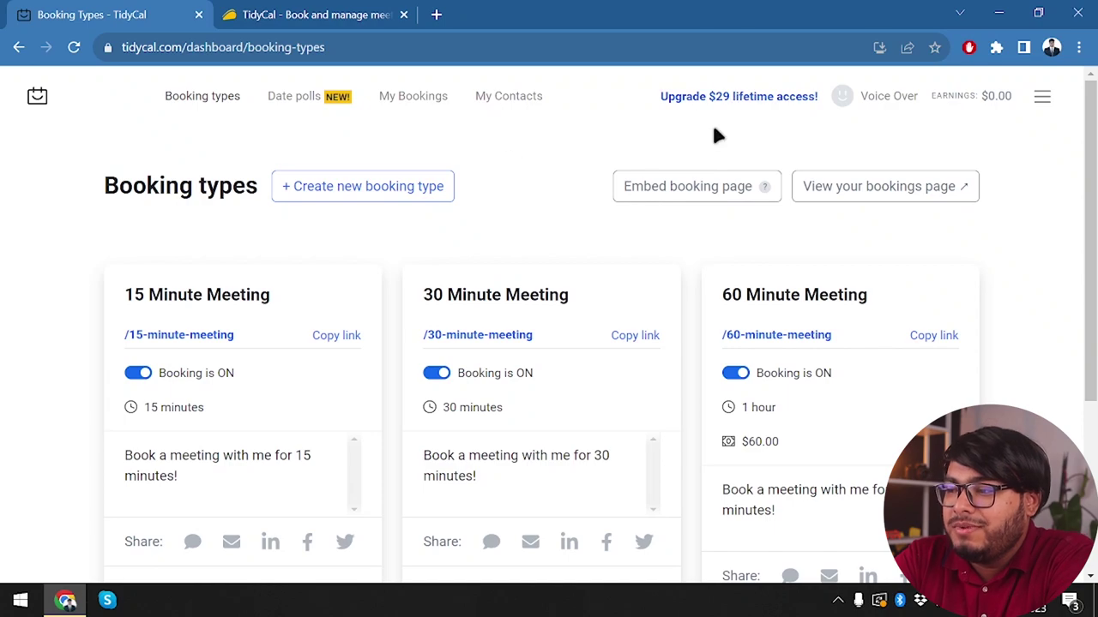
pyautogui.moveTo(943, 98)
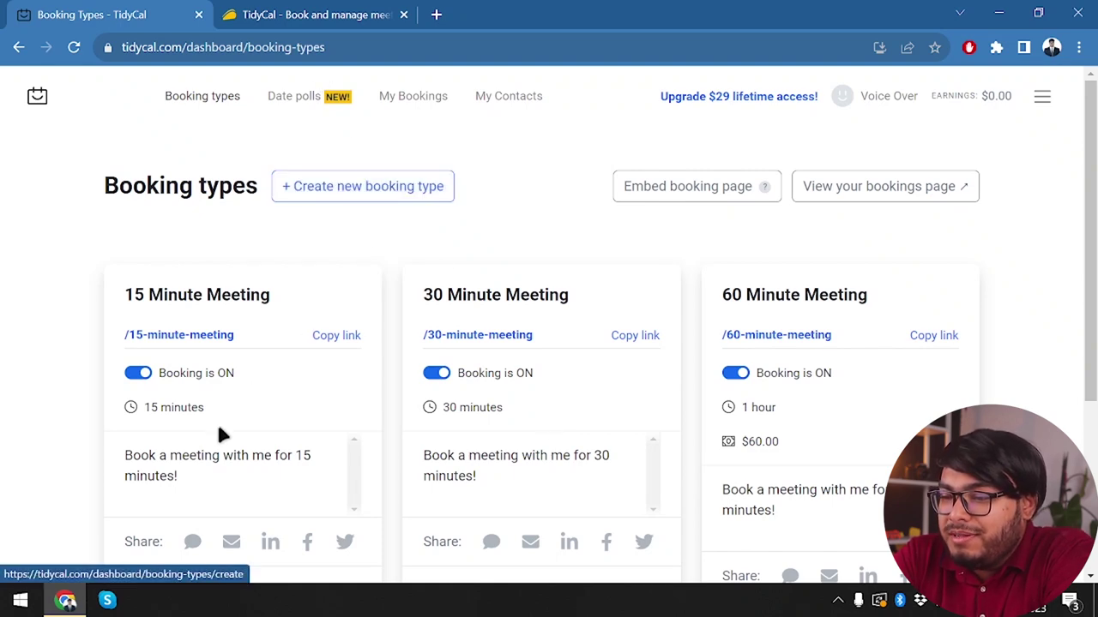
pyautogui.click(133, 375)
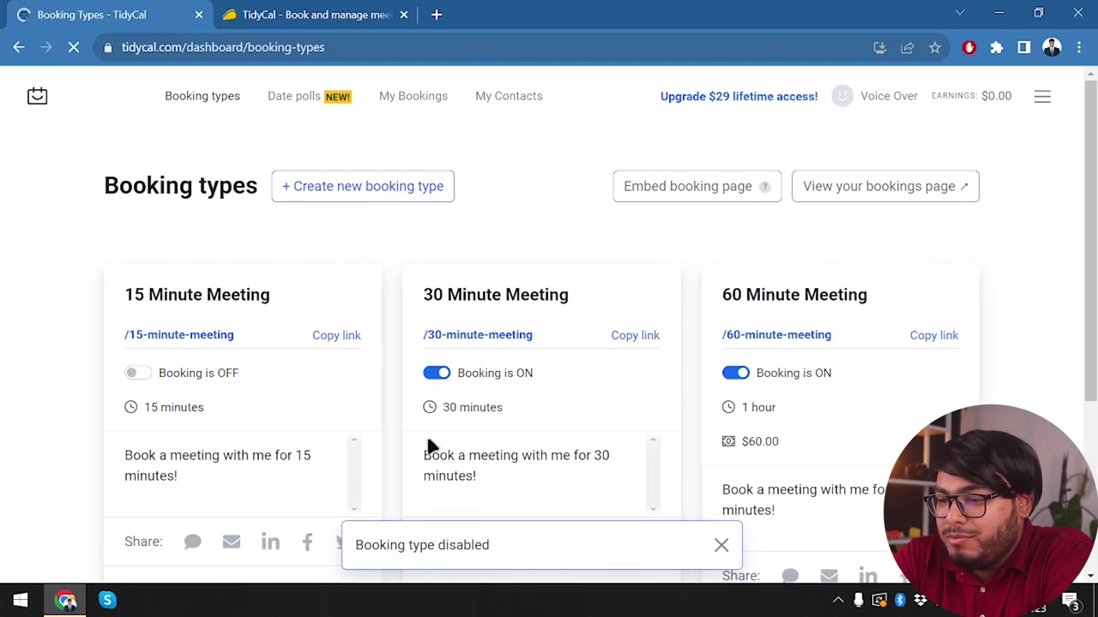
pyautogui.click(127, 375)
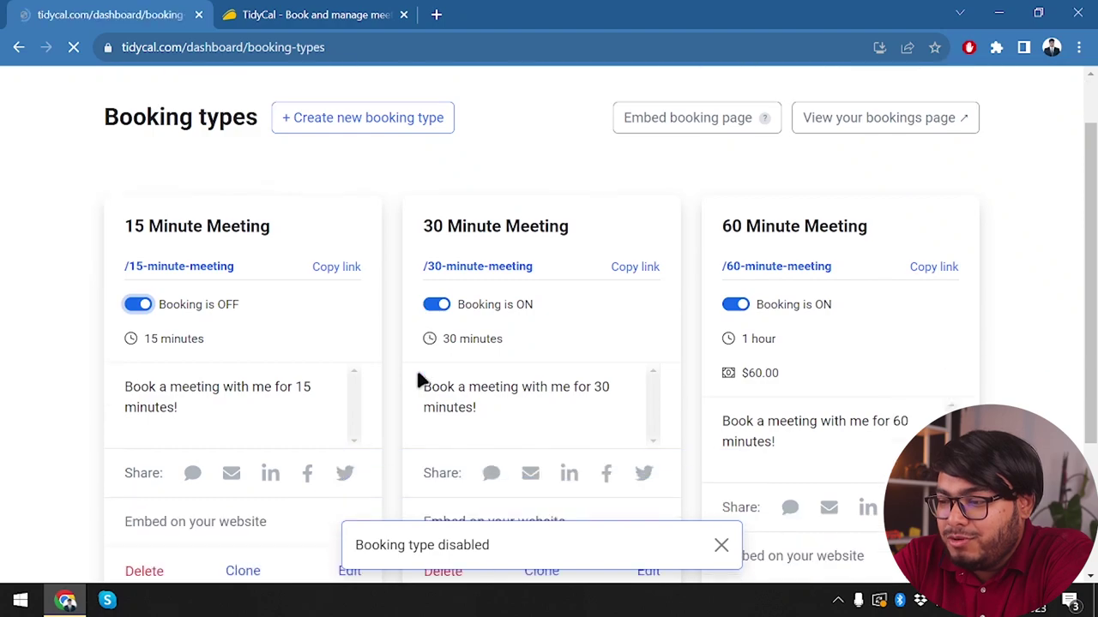
pyautogui.scroll(-1, 417, 378)
pyautogui.scroll(-4, 417, 377)
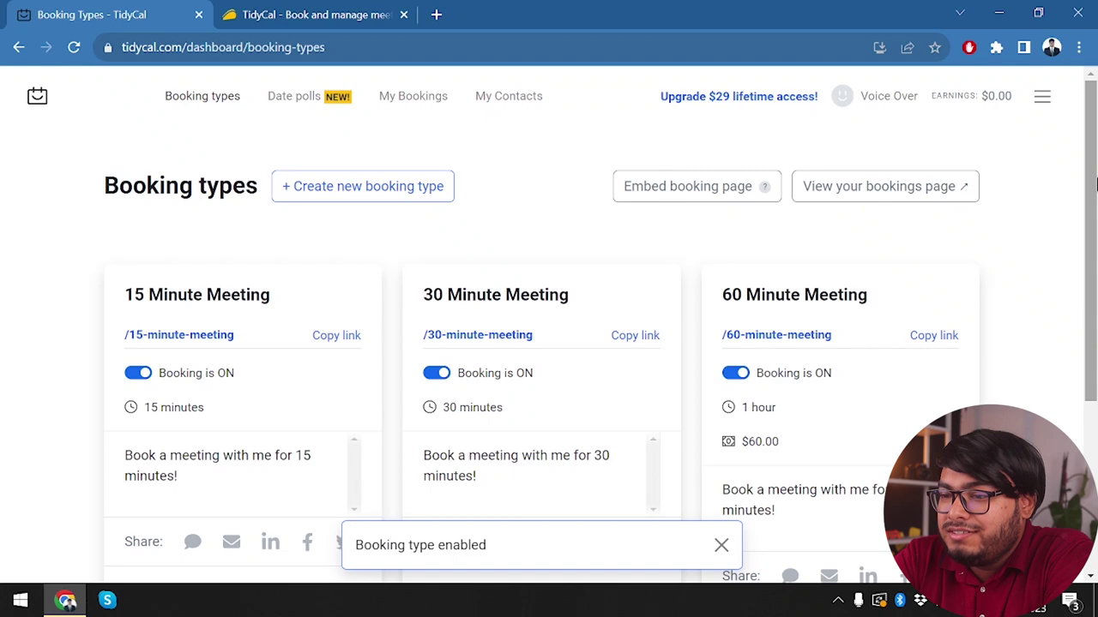
# Create booking type 'Test 1' with slug test-1 and description 'No description'.
pyautogui.click(415, 196)
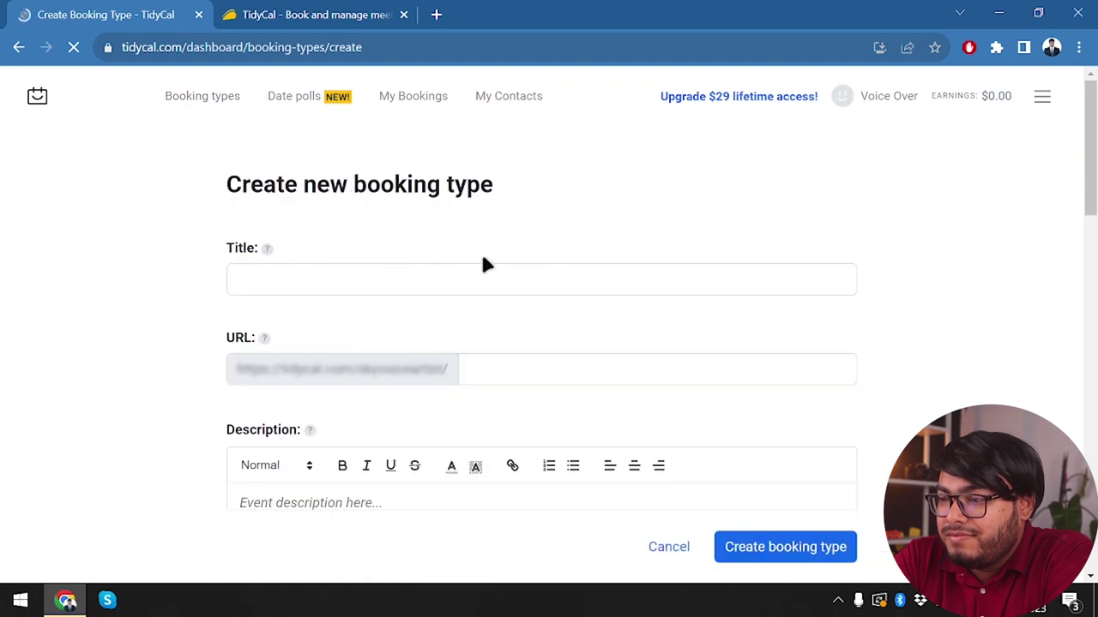
pyautogui.click(397, 289)
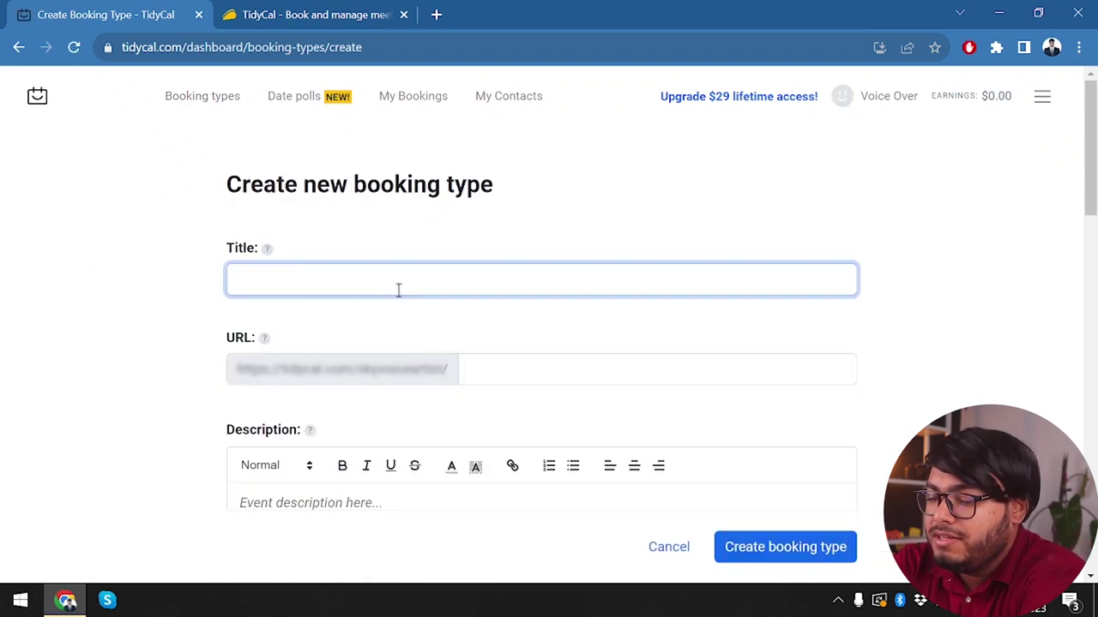
pyautogui.write('Test 1')
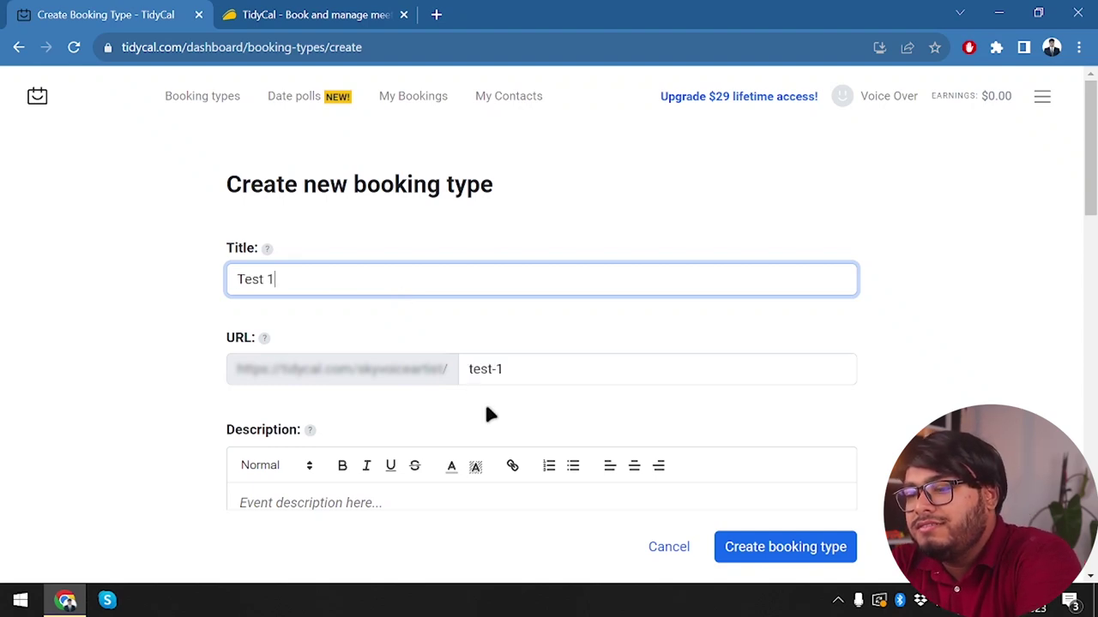
pyautogui.click(501, 368)
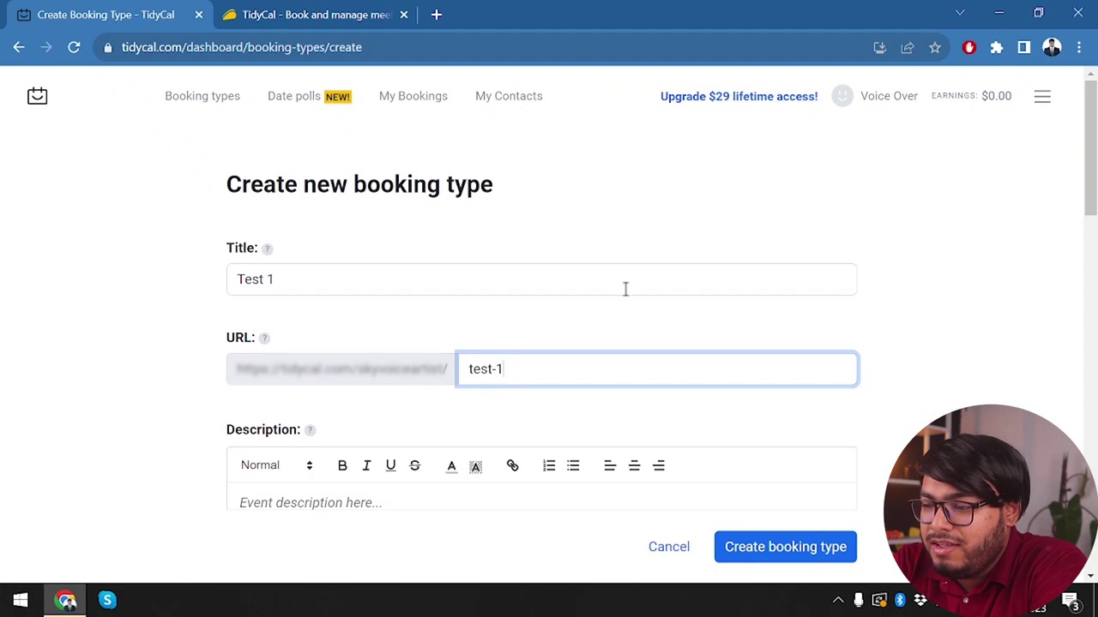
pyautogui.scroll(-2, 625, 291)
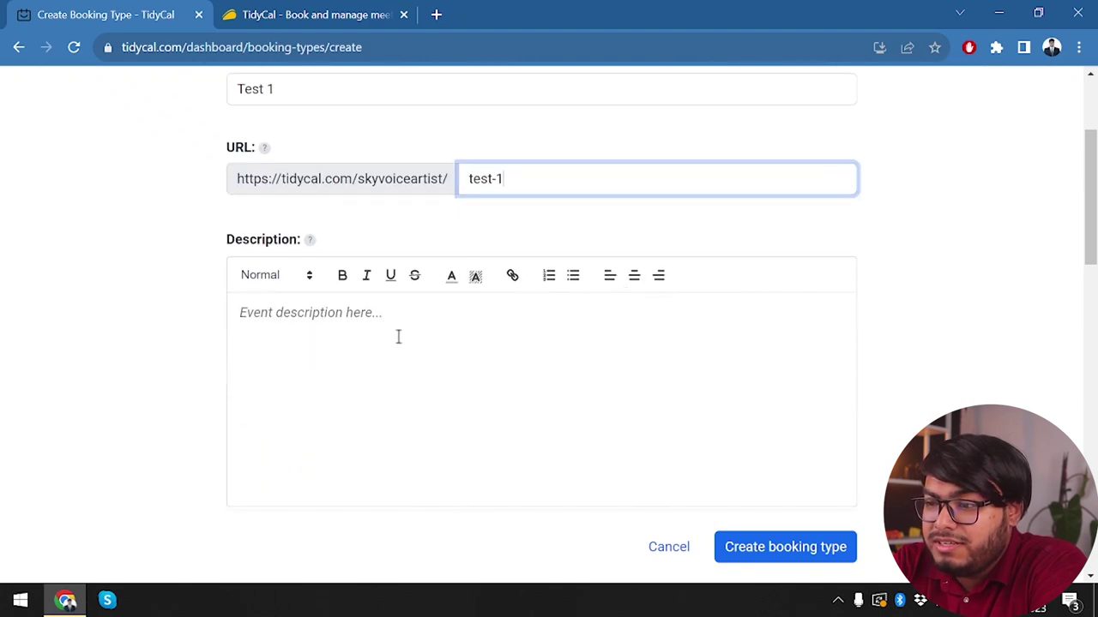
pyautogui.click(386, 343)
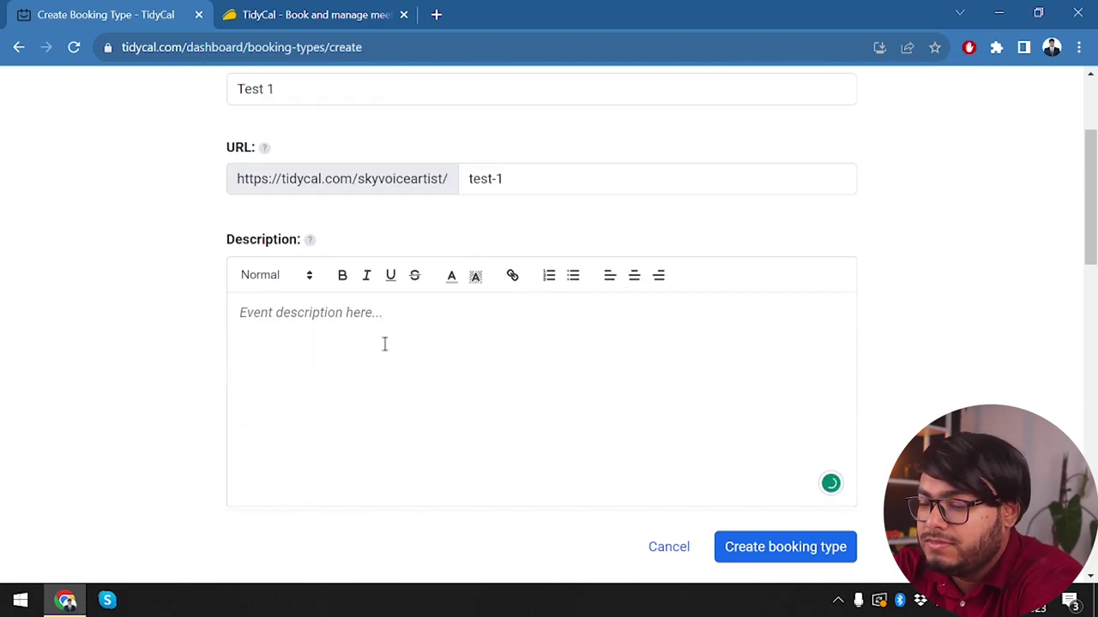
pyautogui.write('No descript')
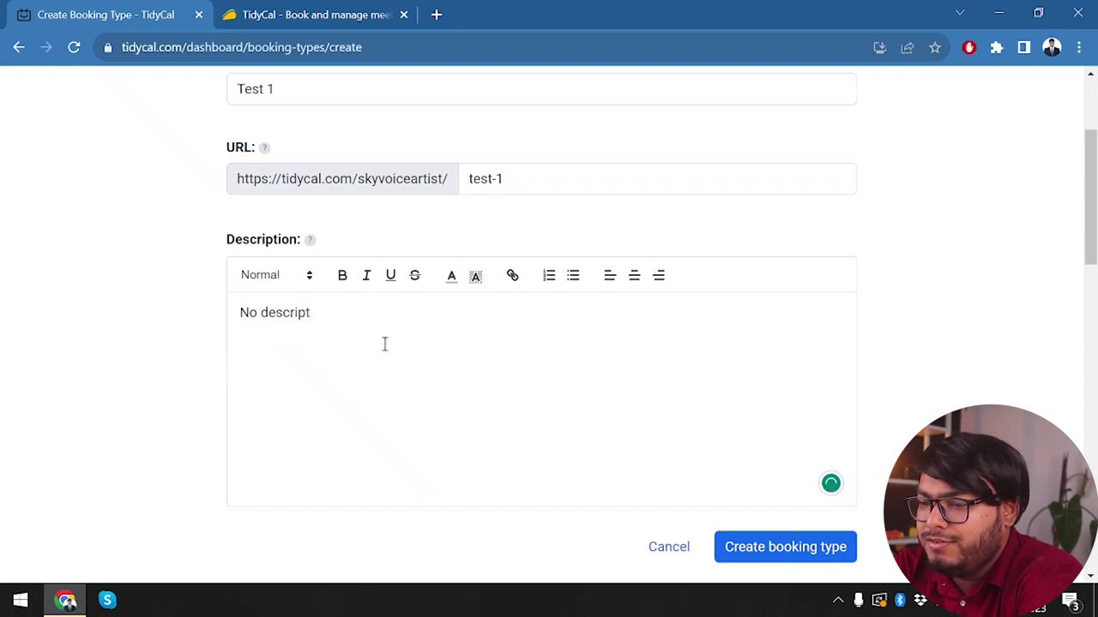
pyautogui.write('ion')
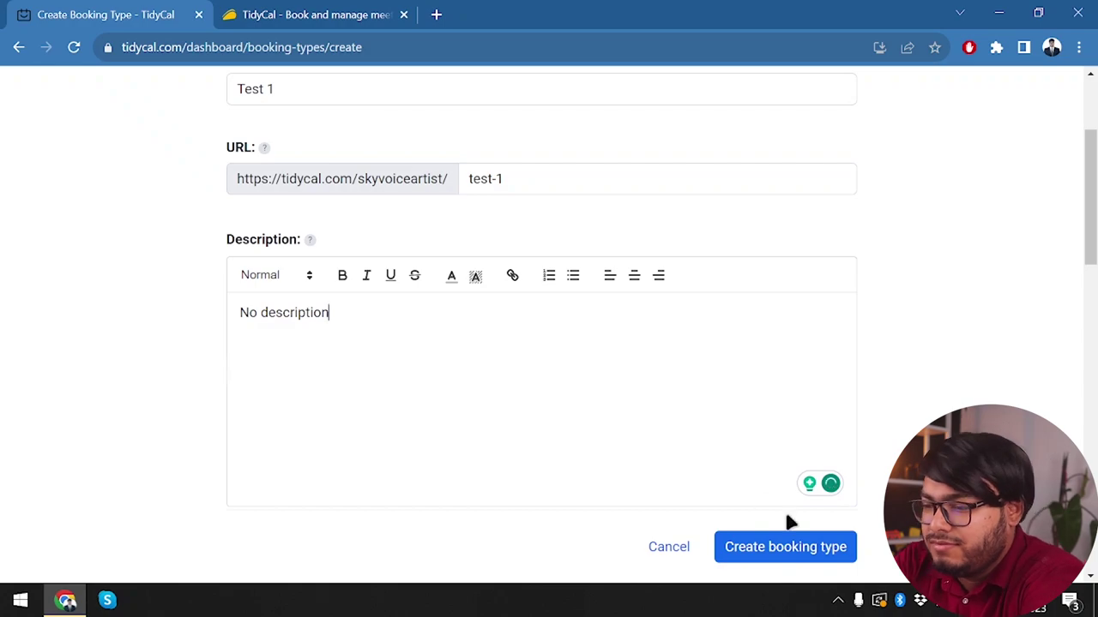
pyautogui.click(772, 550)
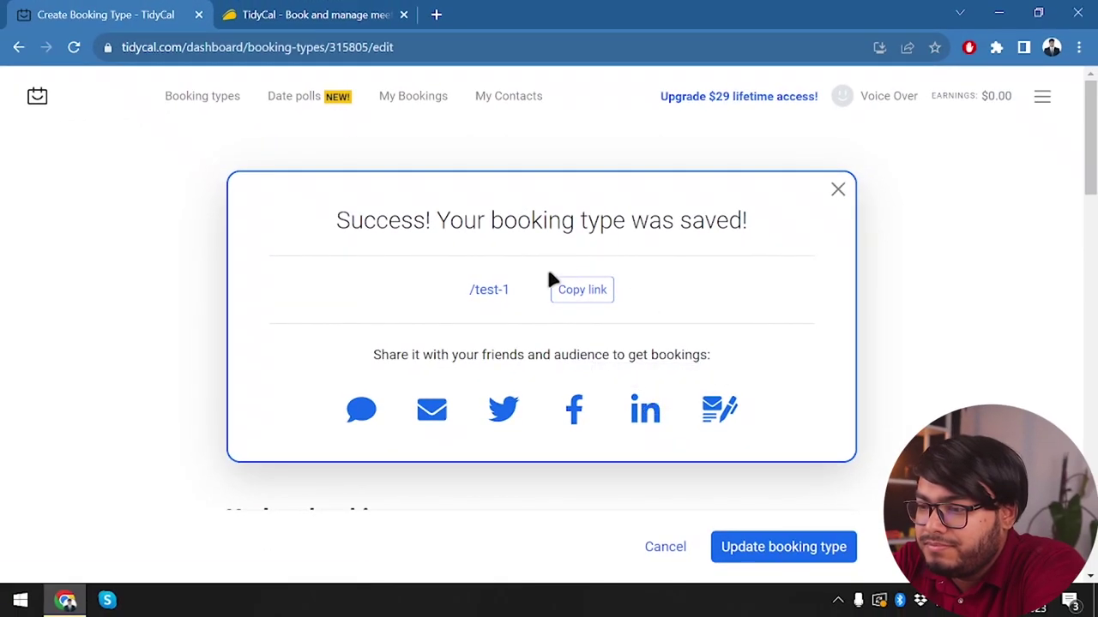
# Change Test 1's duration from 15 to 120 minutes and select Specific dates availability.
pyautogui.scroll(-1, 547, 266)
pyautogui.scroll(-7, 518, 229)
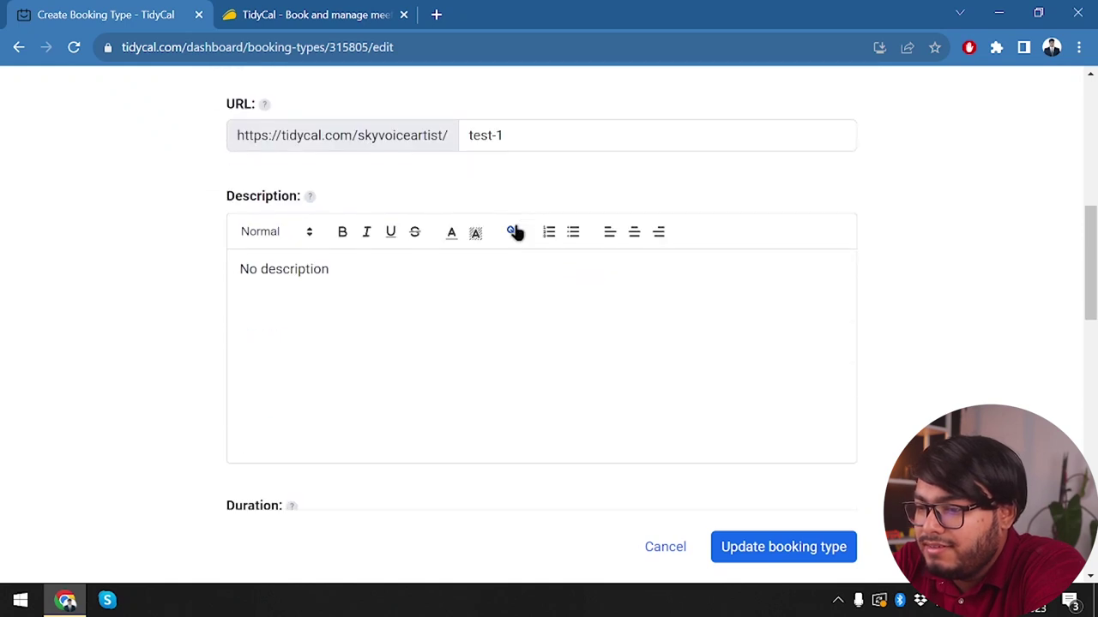
pyautogui.scroll(-1, 517, 225)
pyautogui.click(254, 311)
pyautogui.moveTo(273, 310); pyautogui.dragTo(34, 304)
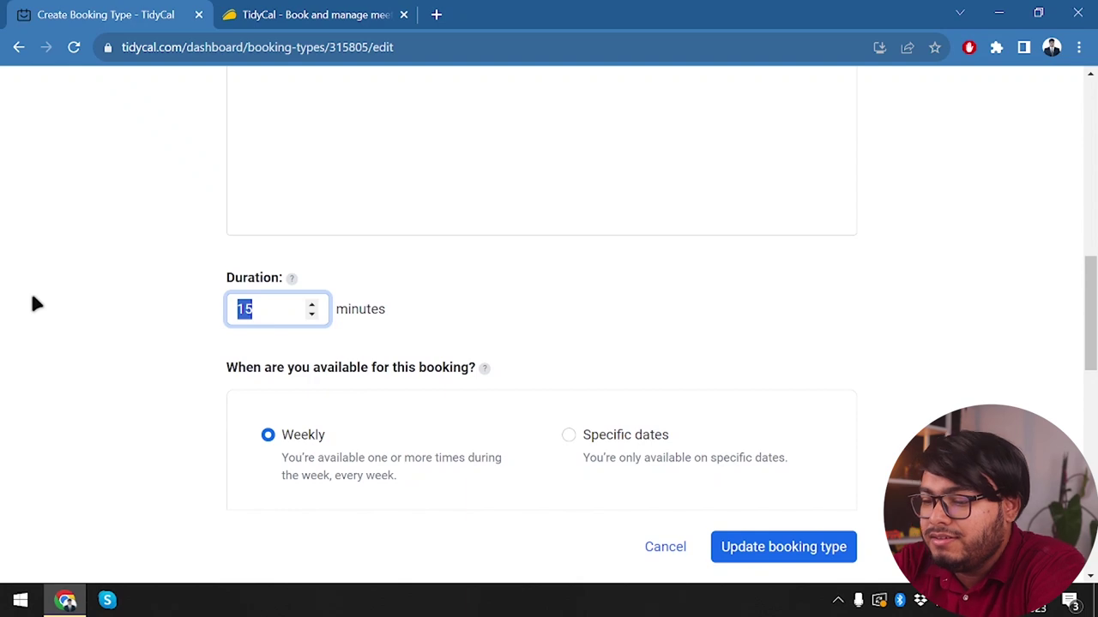
pyautogui.write('120')
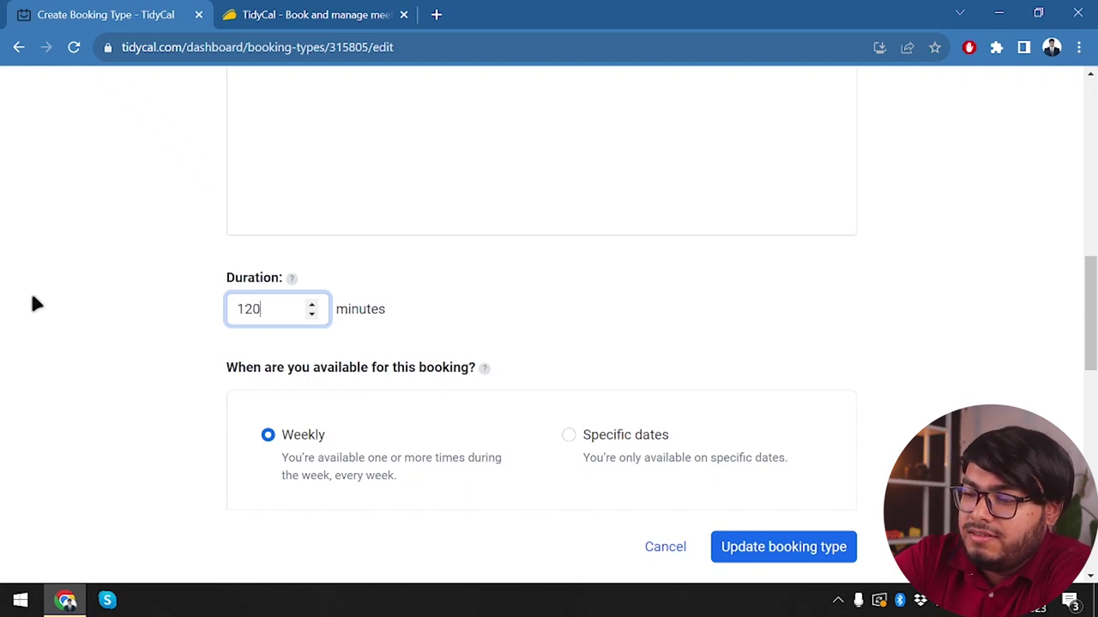
pyautogui.scroll(-2, 377, 356)
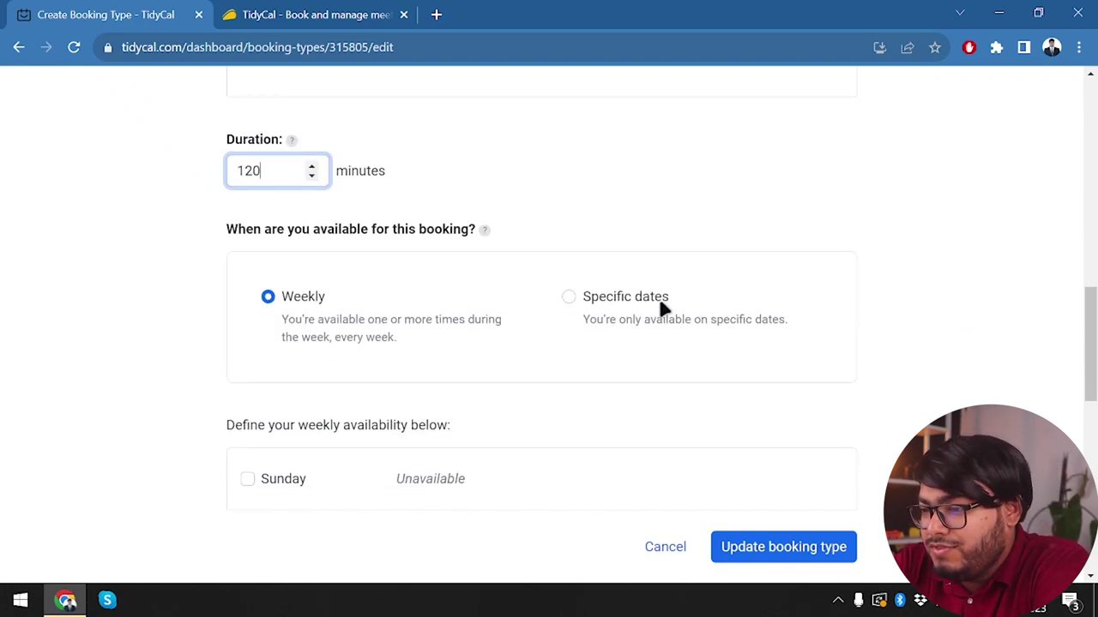
pyautogui.click(590, 299)
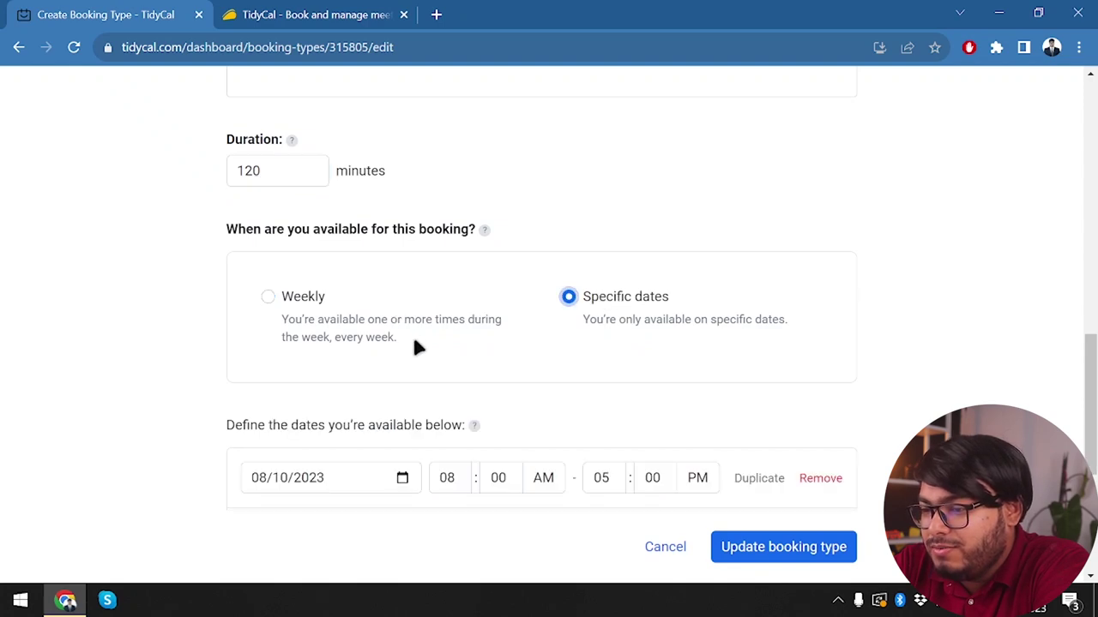
# Switch availability back to weekly, turning Monday, Wednesday, Friday off and Sunday, Saturday on.
pyautogui.scroll(-2, 356, 385)
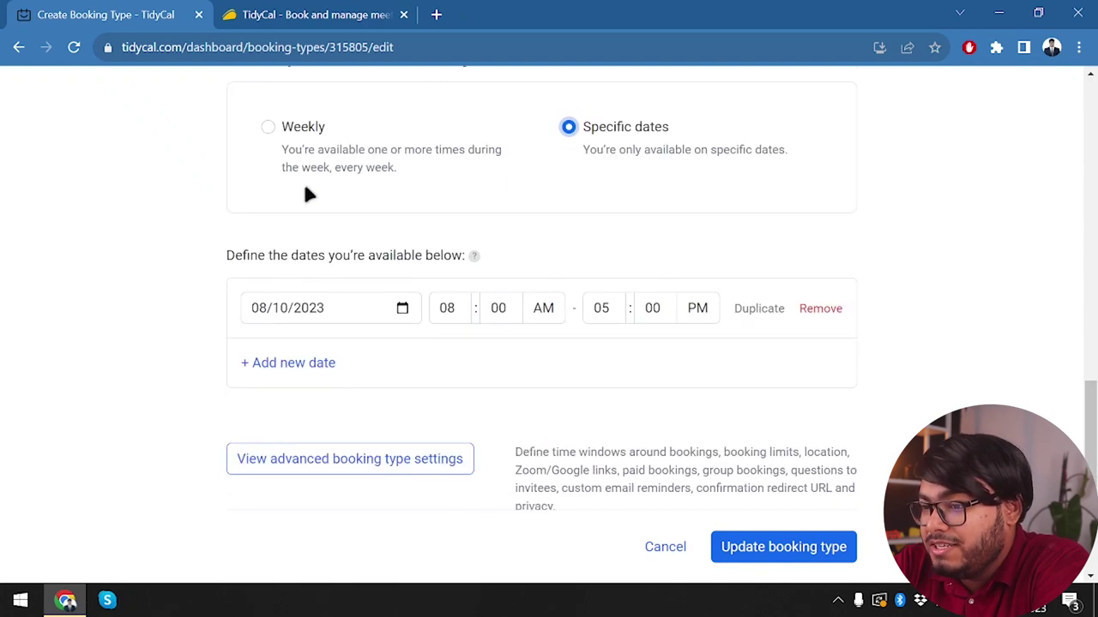
pyautogui.click(267, 127)
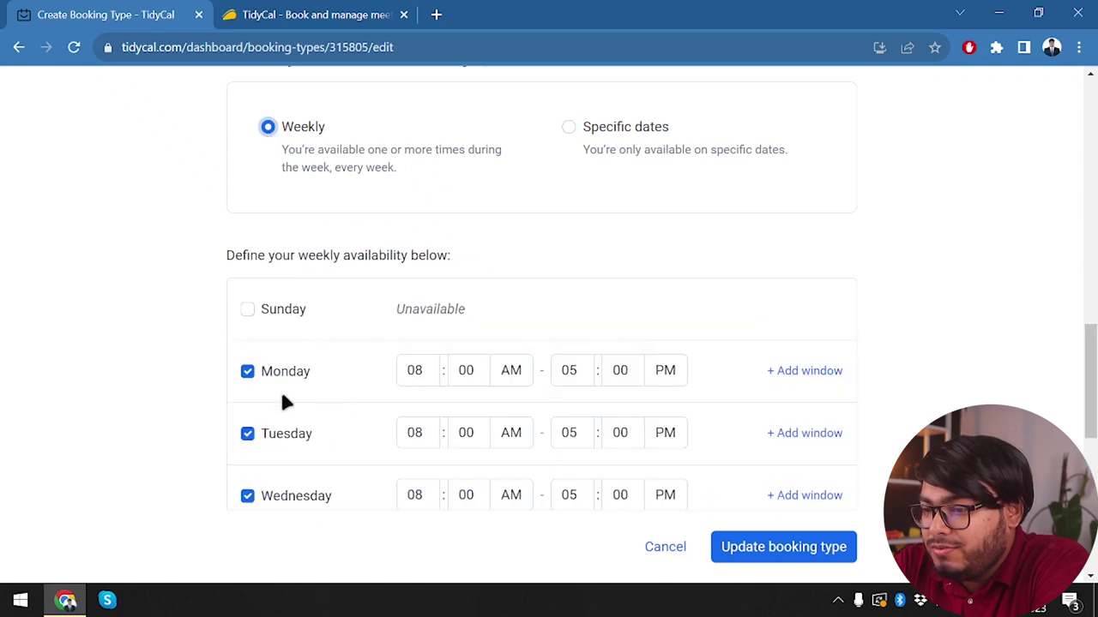
pyautogui.scroll(-2, 270, 399)
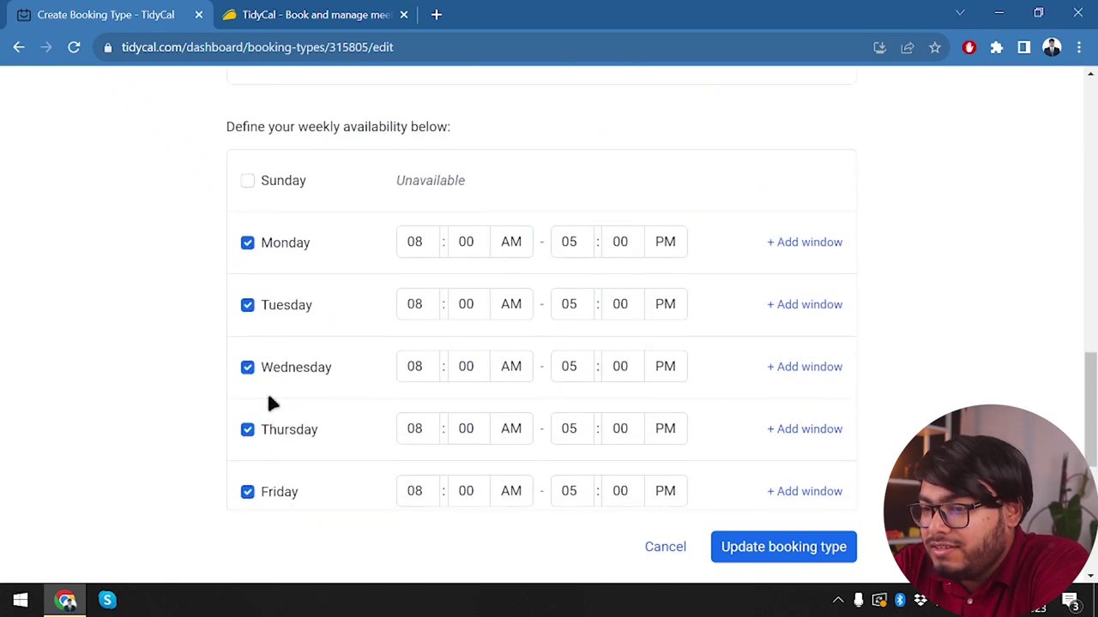
pyautogui.click(247, 241)
pyautogui.click(247, 179)
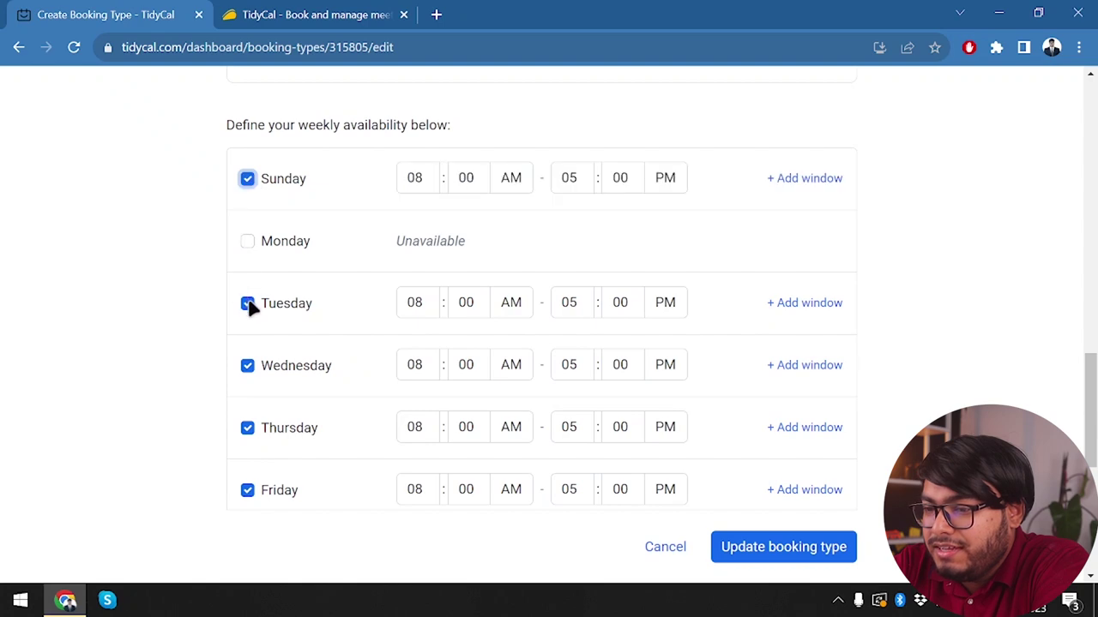
pyautogui.click(247, 365)
pyautogui.scroll(-2, 247, 371)
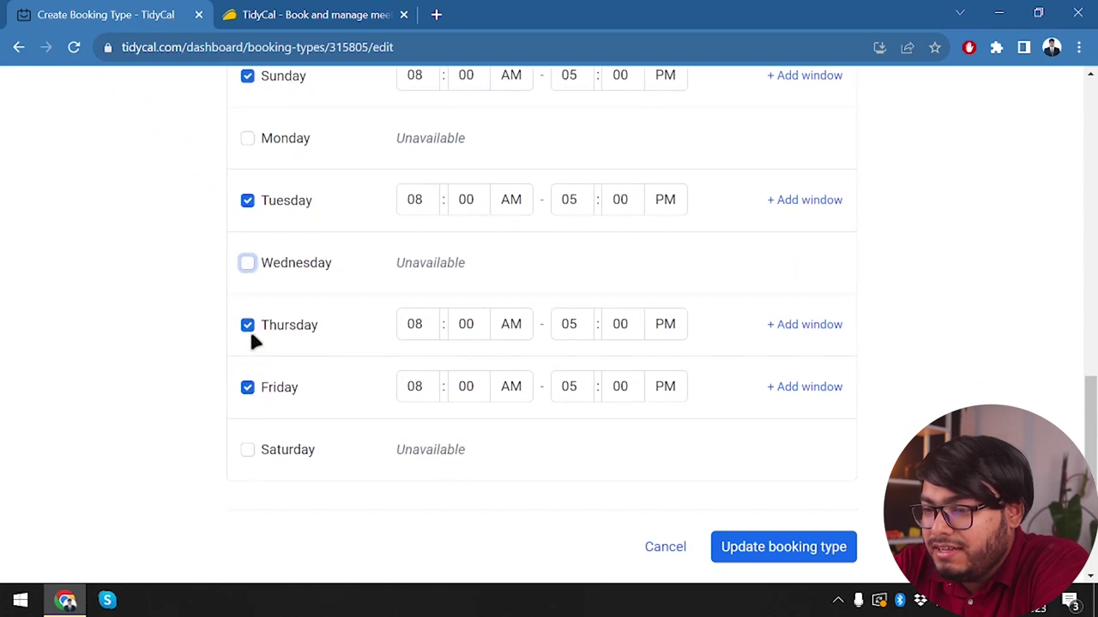
pyautogui.click(247, 386)
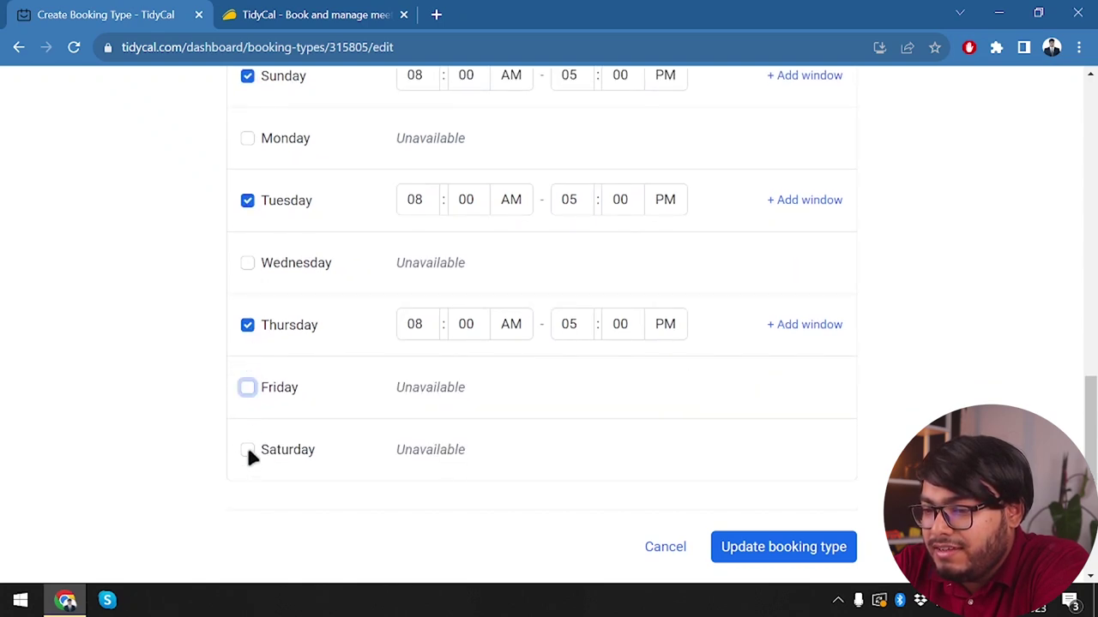
pyautogui.click(248, 451)
# Turn Sunday and Saturday off and Wednesday on, leaving Tuesday–Thursday 08:00 AM–05:00 PM.
pyautogui.scroll(2, 405, 407)
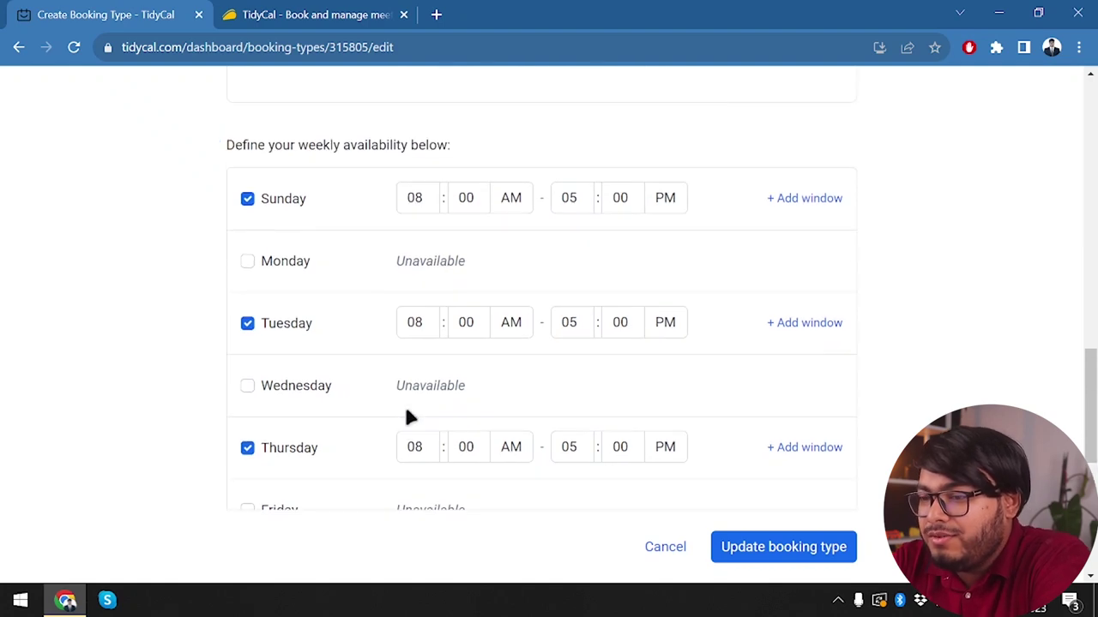
pyautogui.scroll(-3, 406, 414)
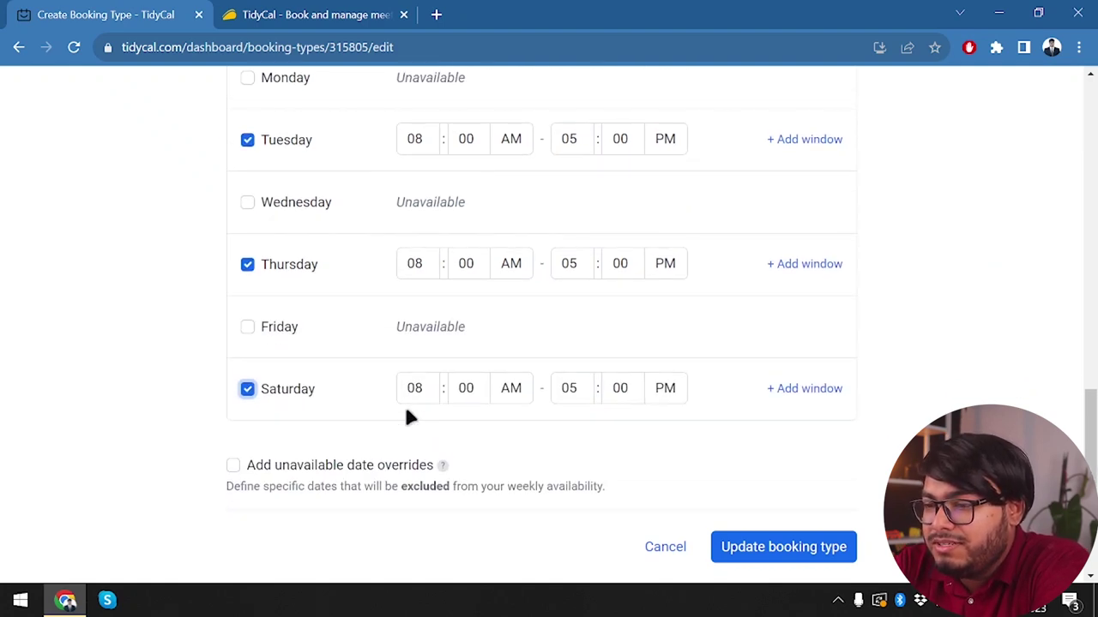
pyautogui.scroll(4, 407, 409)
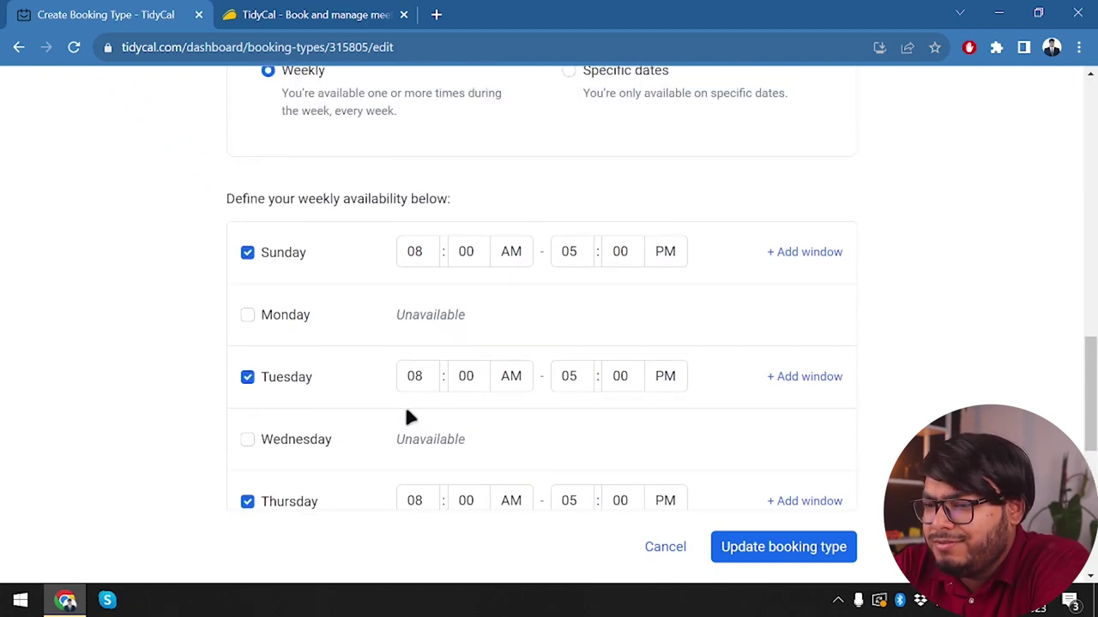
pyautogui.click(248, 254)
pyautogui.scroll(-3, 319, 446)
pyautogui.click(248, 448)
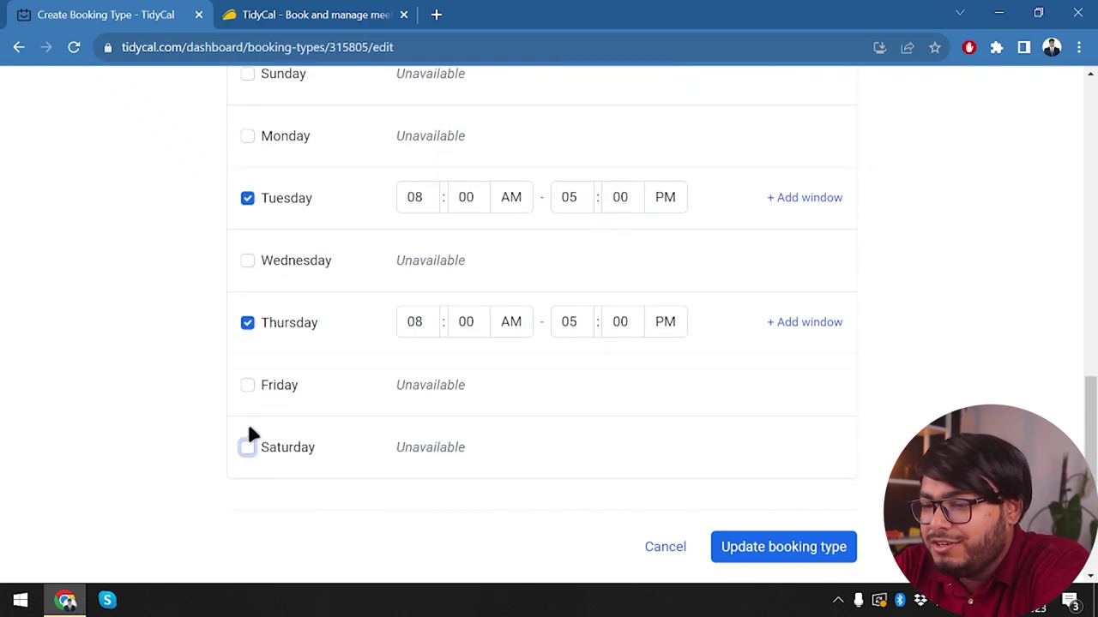
pyautogui.click(249, 275)
pyautogui.click(249, 259)
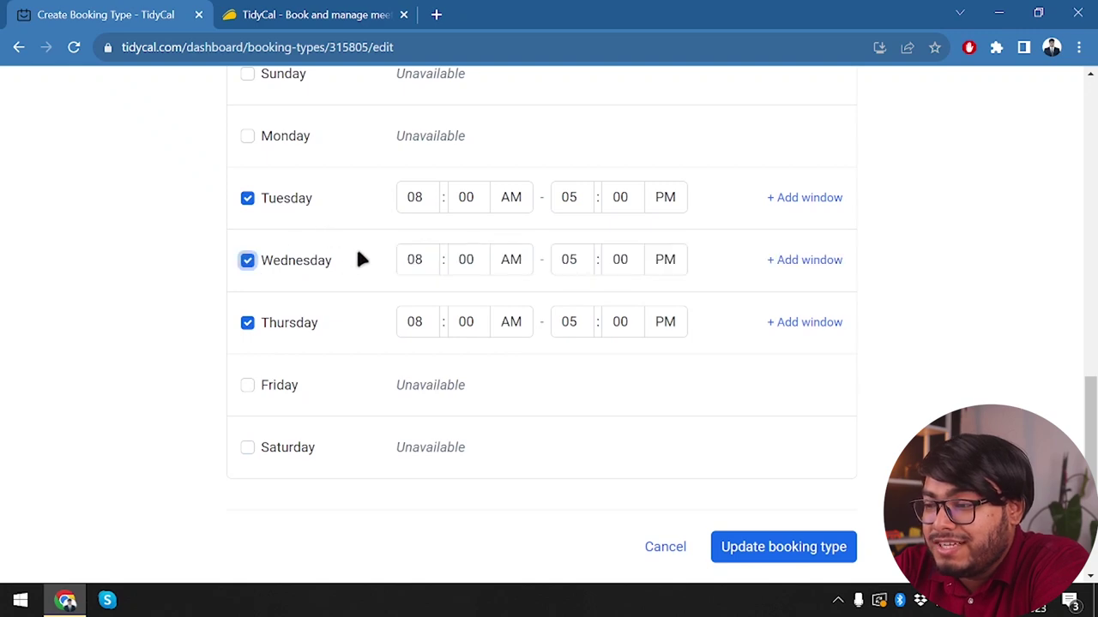
pyautogui.scroll(1, 317, 296)
pyautogui.scroll(-3, 343, 371)
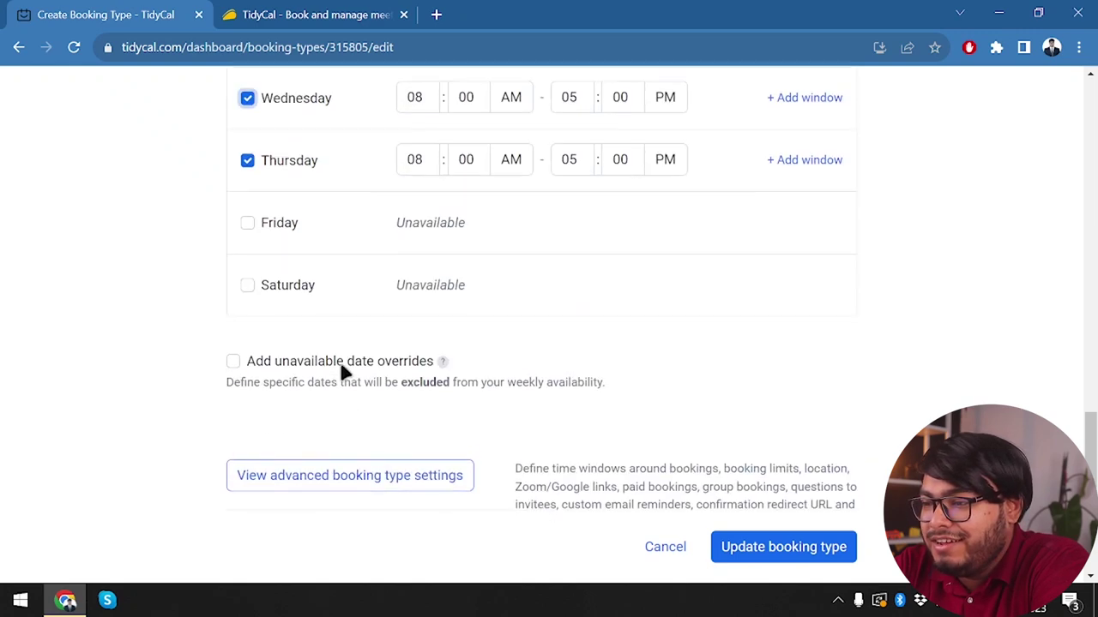
pyautogui.scroll(1, 411, 374)
pyautogui.scroll(-3, 384, 336)
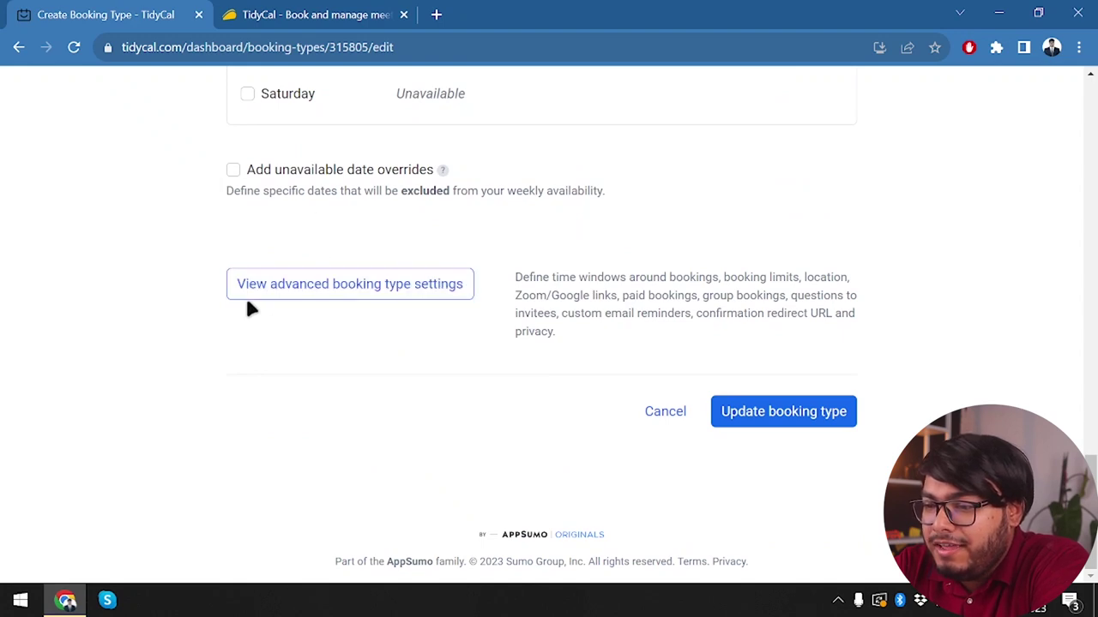
# Show the advanced booking type settings and set minimum meeting padding to 30 minutes.
pyautogui.click(359, 293)
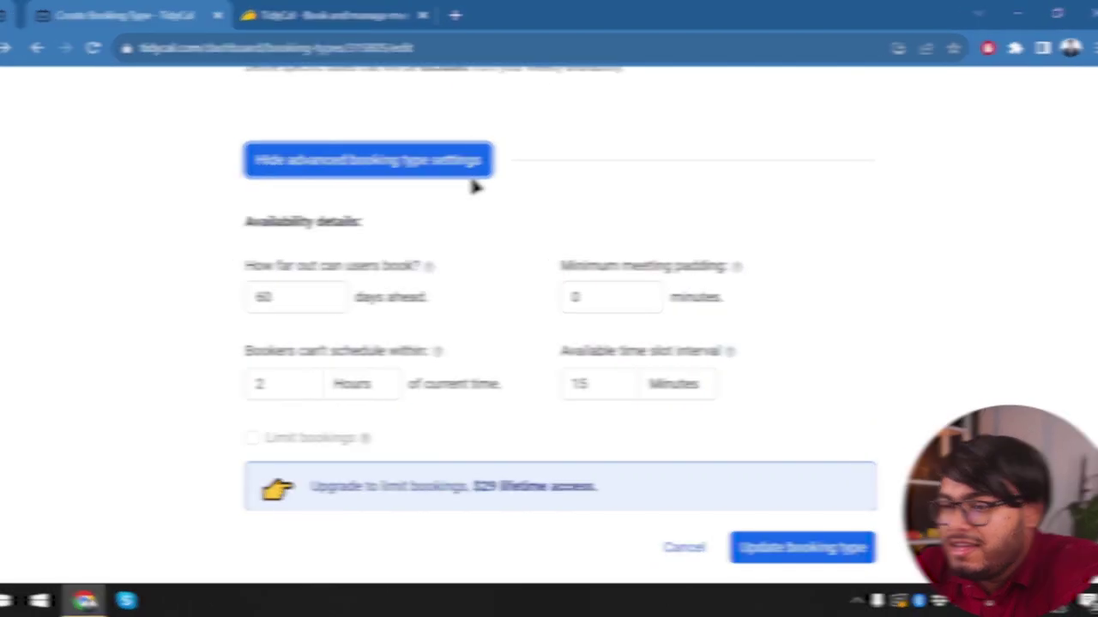
pyautogui.click(240, 295)
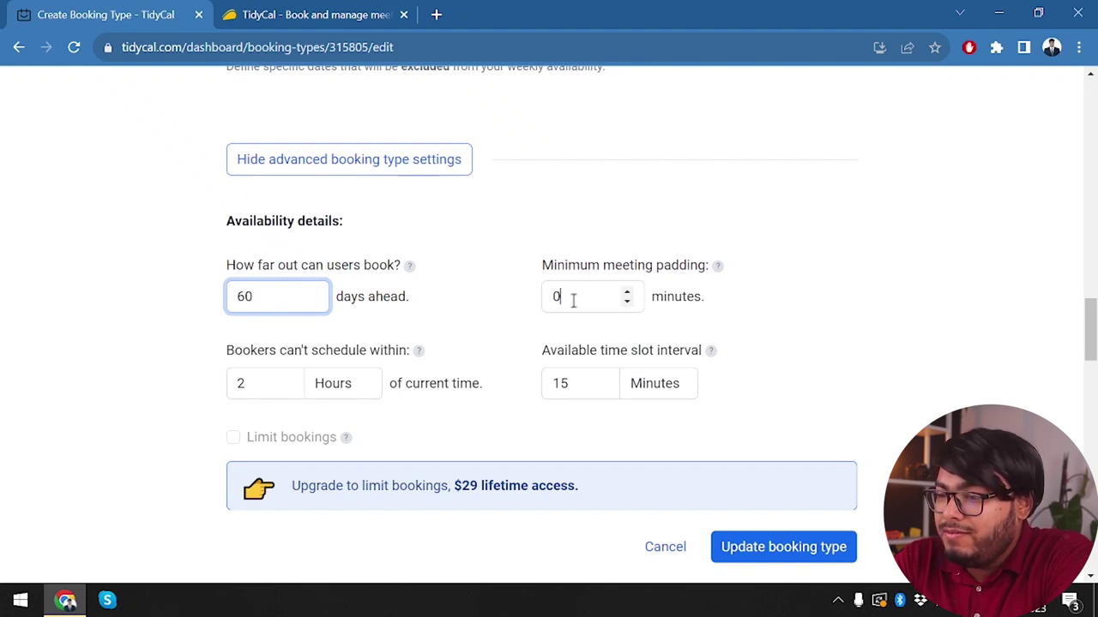
pyautogui.moveTo(571, 297); pyautogui.dragTo(510, 320)
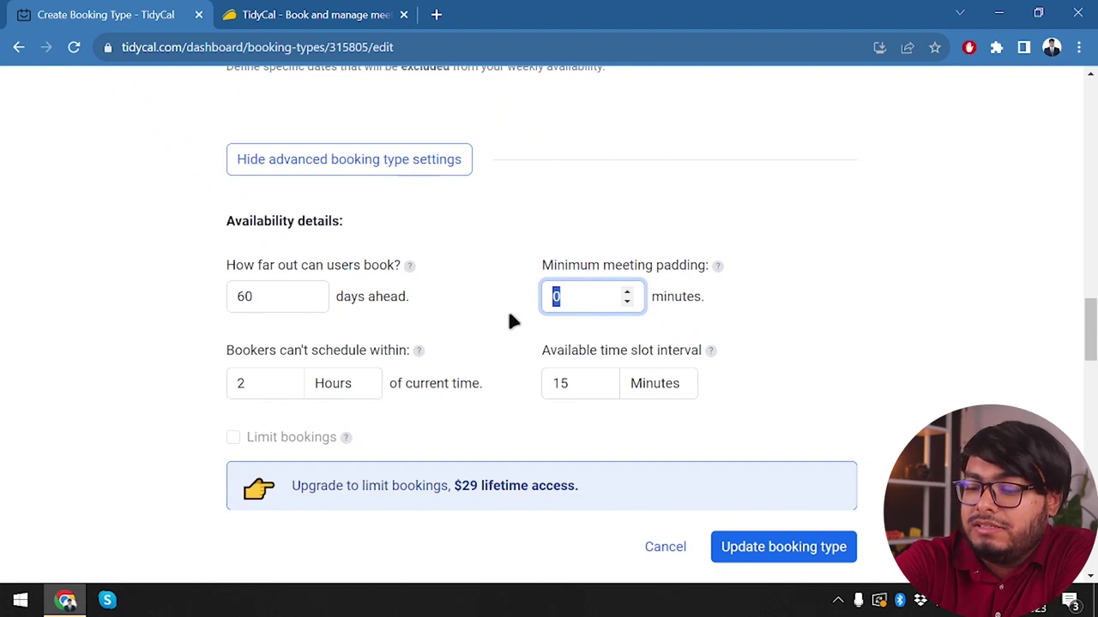
pyautogui.write('30')
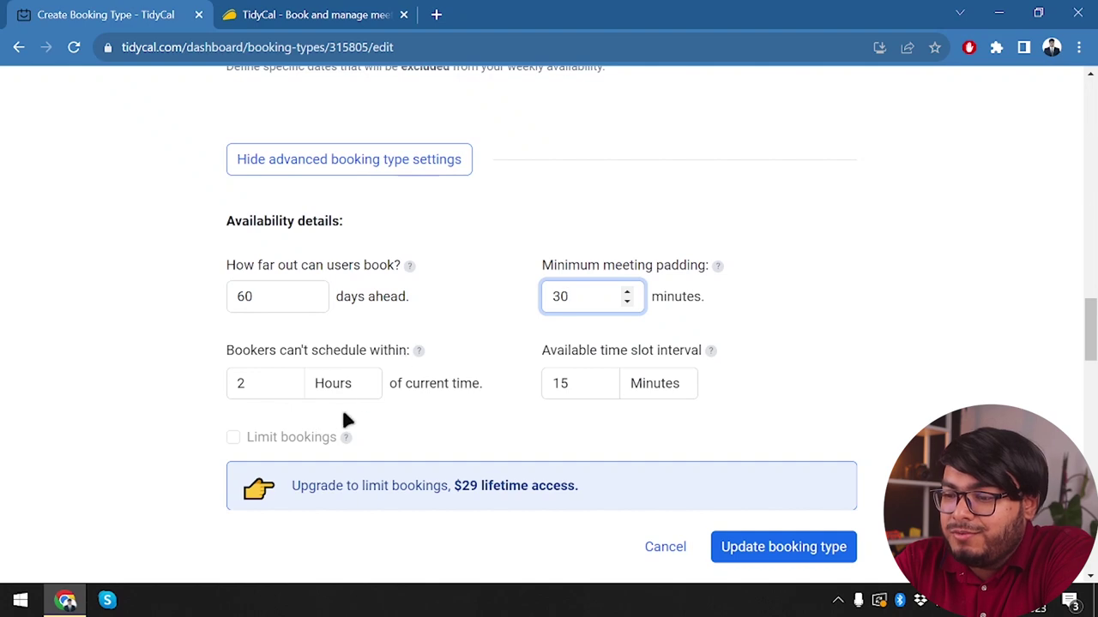
# Try the physical address and video conference locations, then keep No location.
pyautogui.scroll(-3, 356, 383)
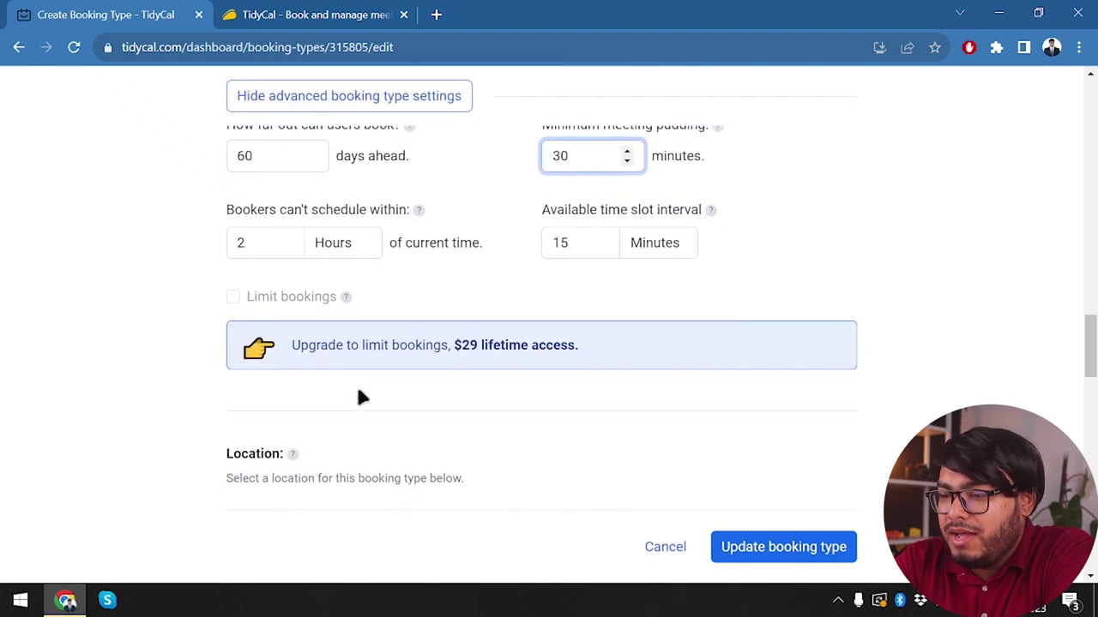
pyautogui.scroll(-2, 359, 392)
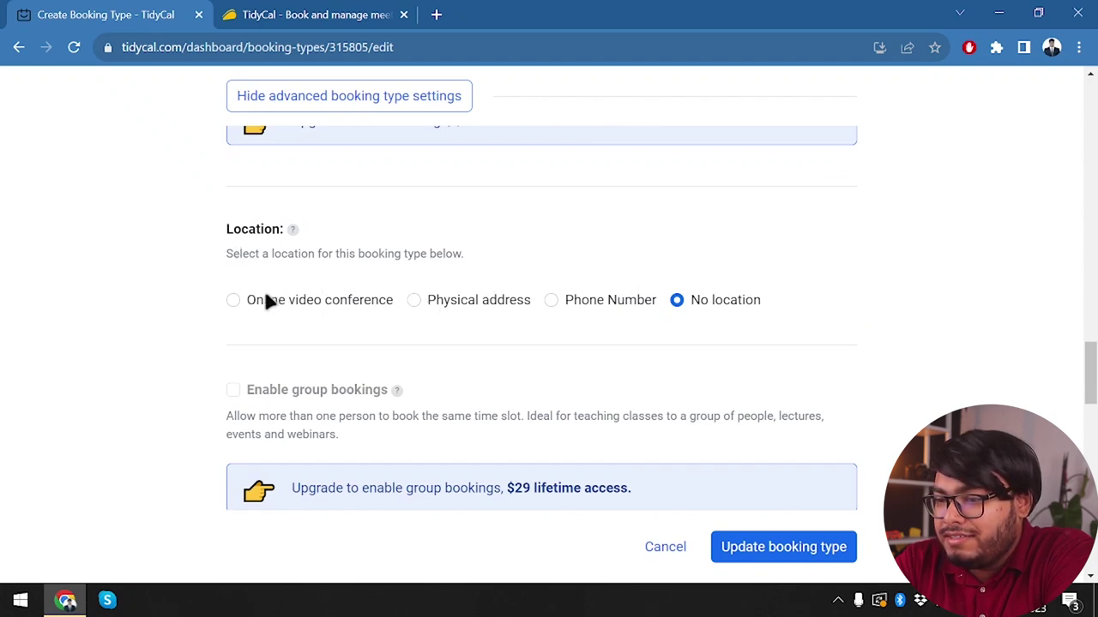
pyautogui.click(482, 306)
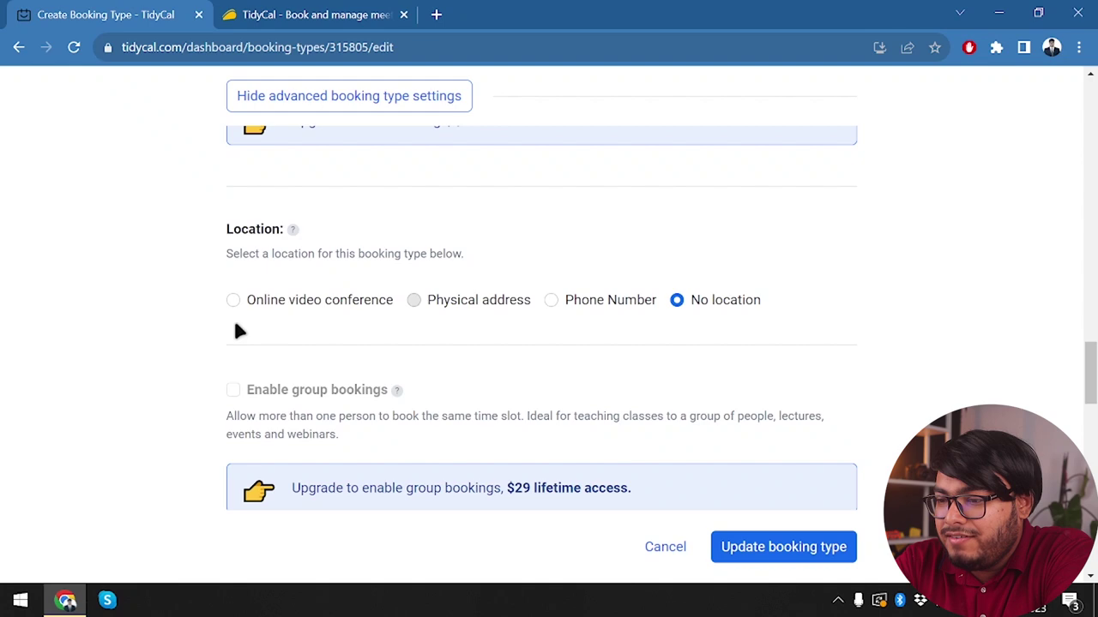
pyautogui.click(296, 301)
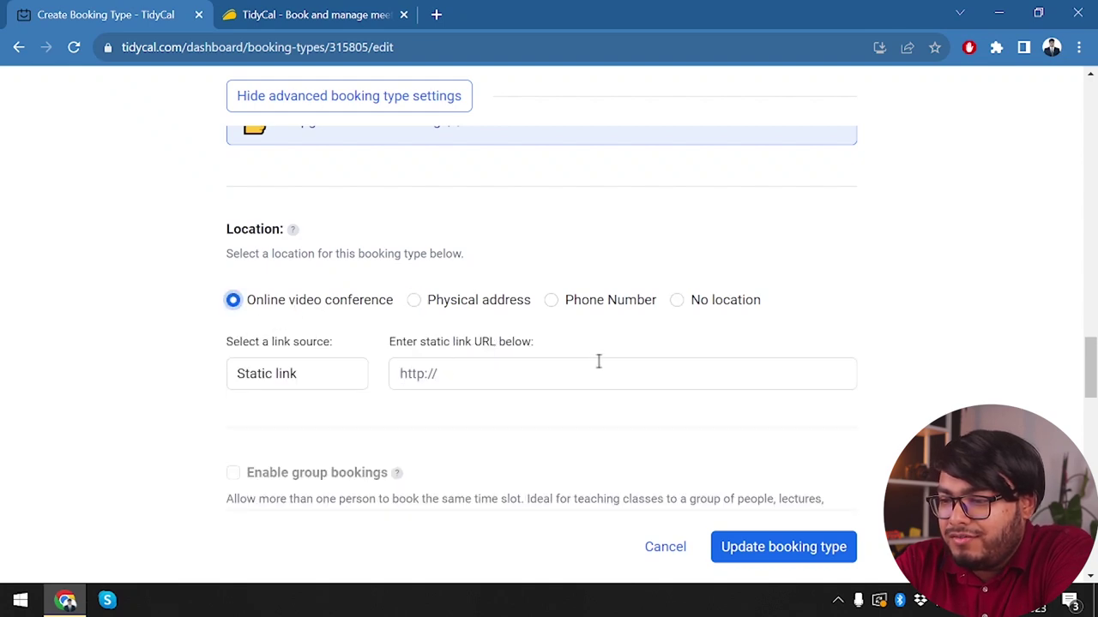
pyautogui.click(694, 301)
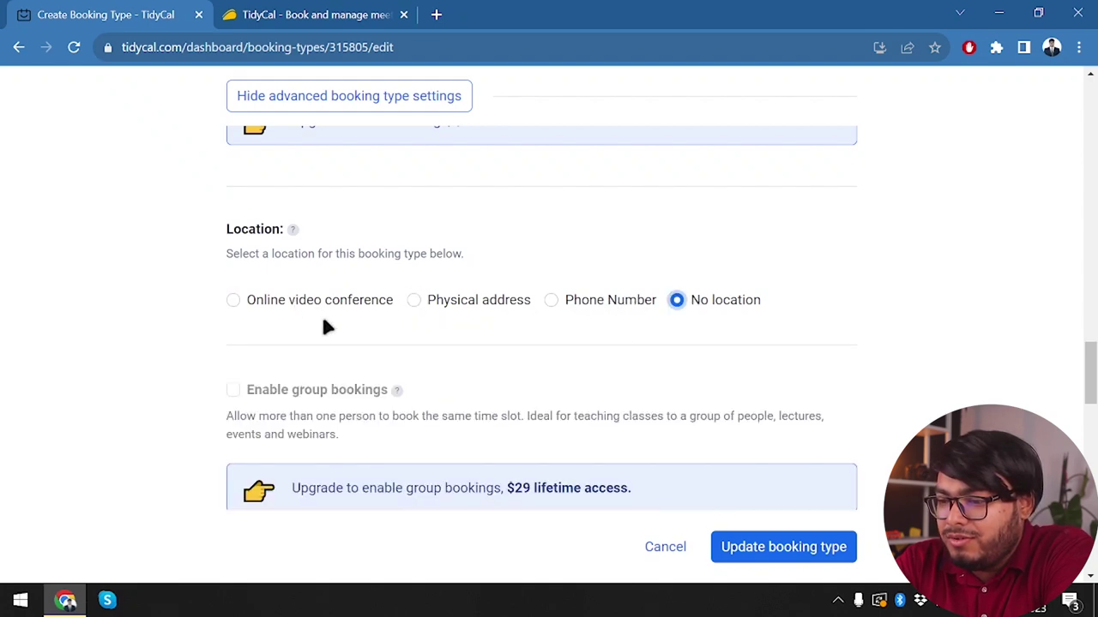
# Review the package bookings, reminders and private mode advanced settings.
pyautogui.scroll(-2, 323, 326)
pyautogui.scroll(-3, 348, 238)
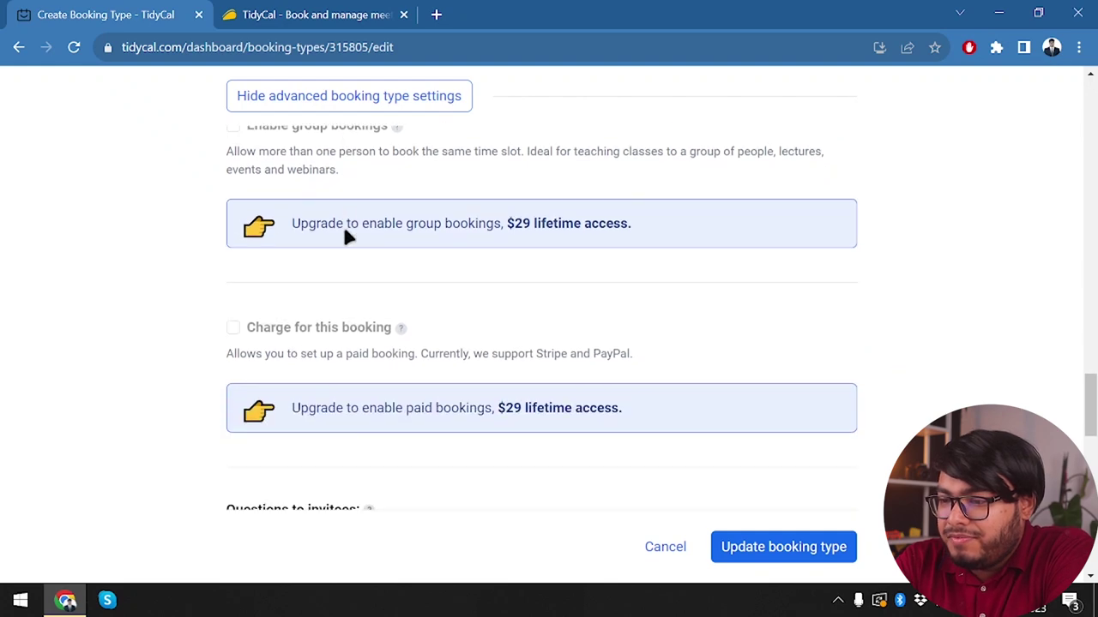
pyautogui.scroll(-1, 365, 271)
pyautogui.scroll(-2, 362, 292)
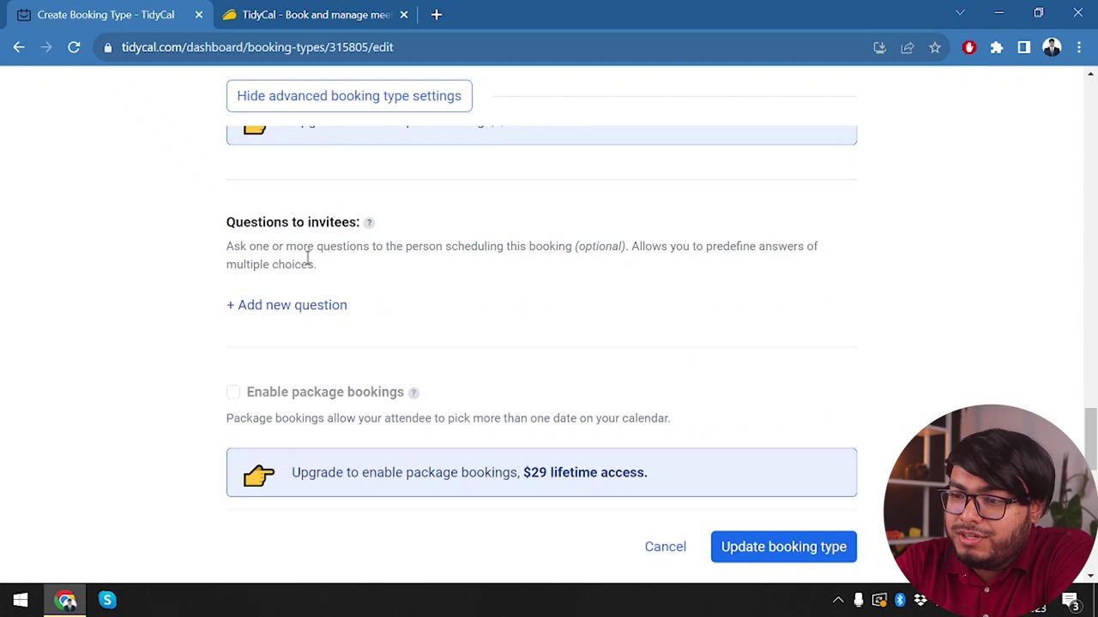
pyautogui.scroll(3, 326, 318)
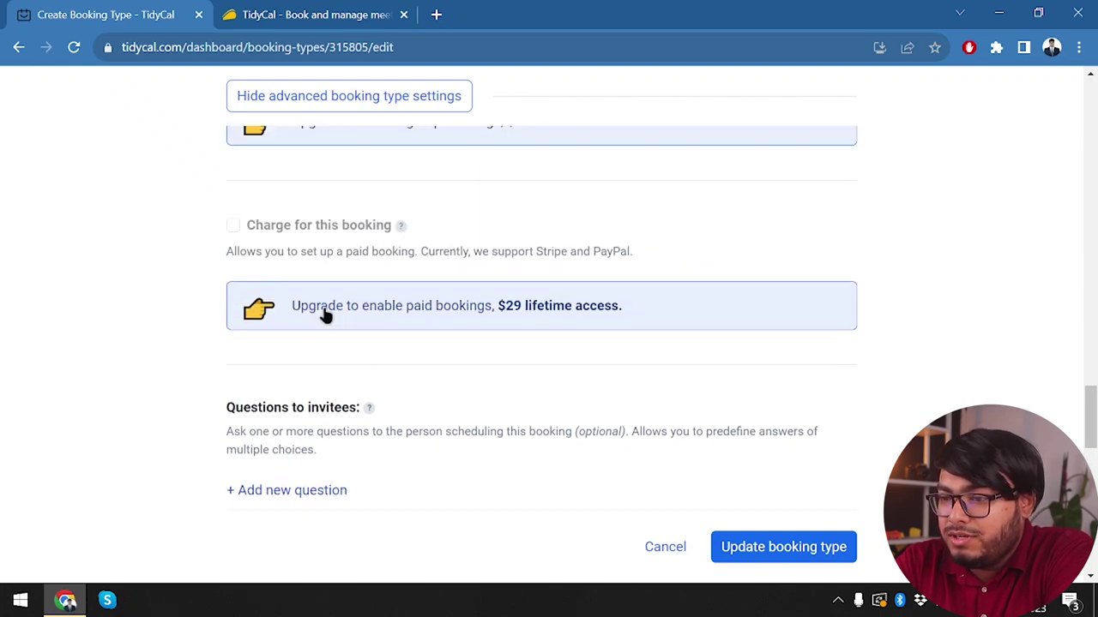
pyautogui.scroll(-4, 323, 303)
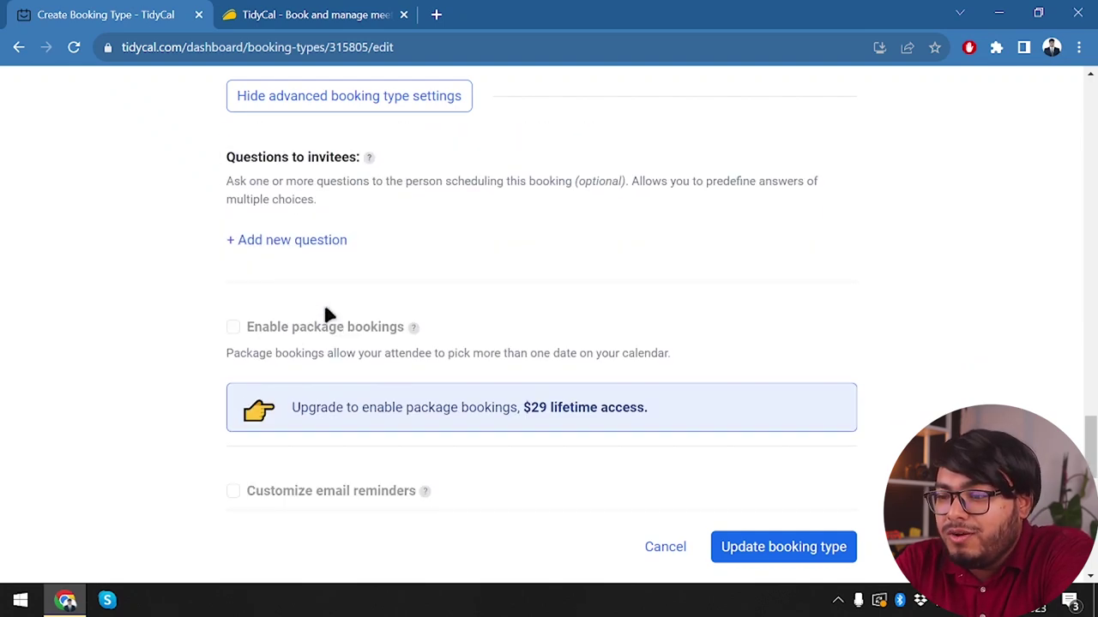
pyautogui.scroll(-2, 324, 302)
pyautogui.scroll(-3, 326, 310)
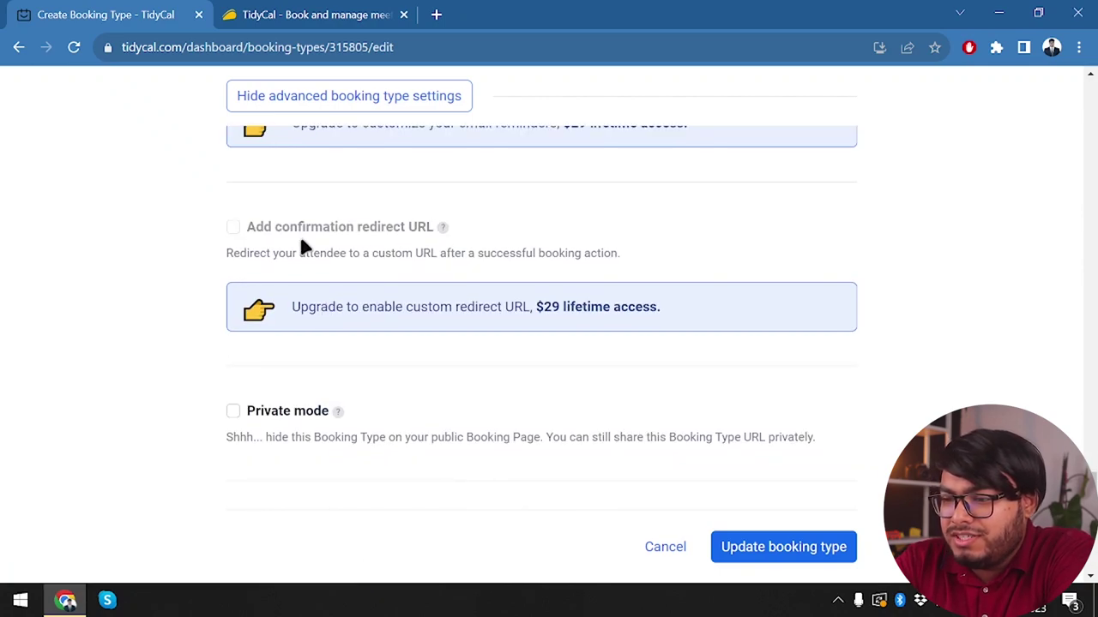
pyautogui.scroll(8, 301, 243)
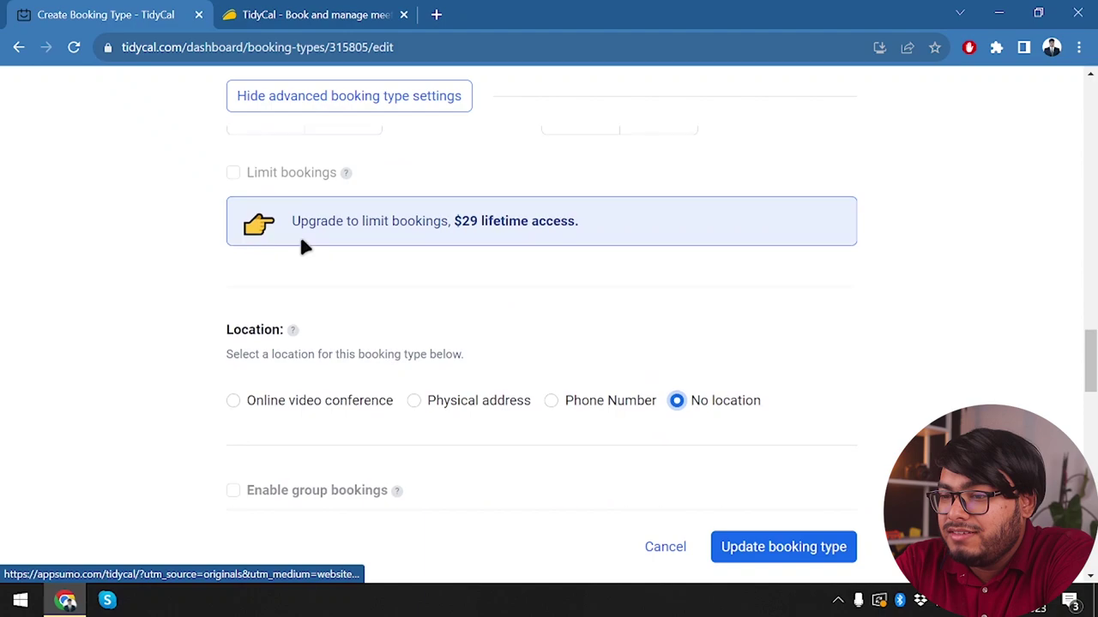
pyautogui.scroll(5, 302, 247)
pyautogui.scroll(-5, 302, 247)
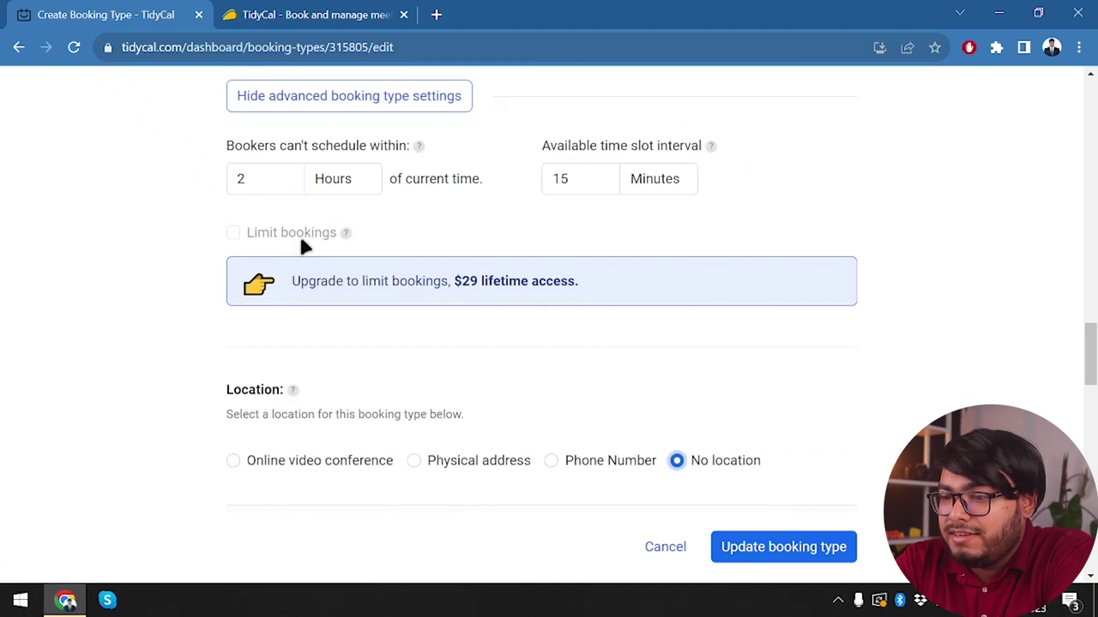
pyautogui.scroll(-2, 394, 249)
pyautogui.scroll(3, 343, 180)
pyautogui.scroll(-4, 260, 319)
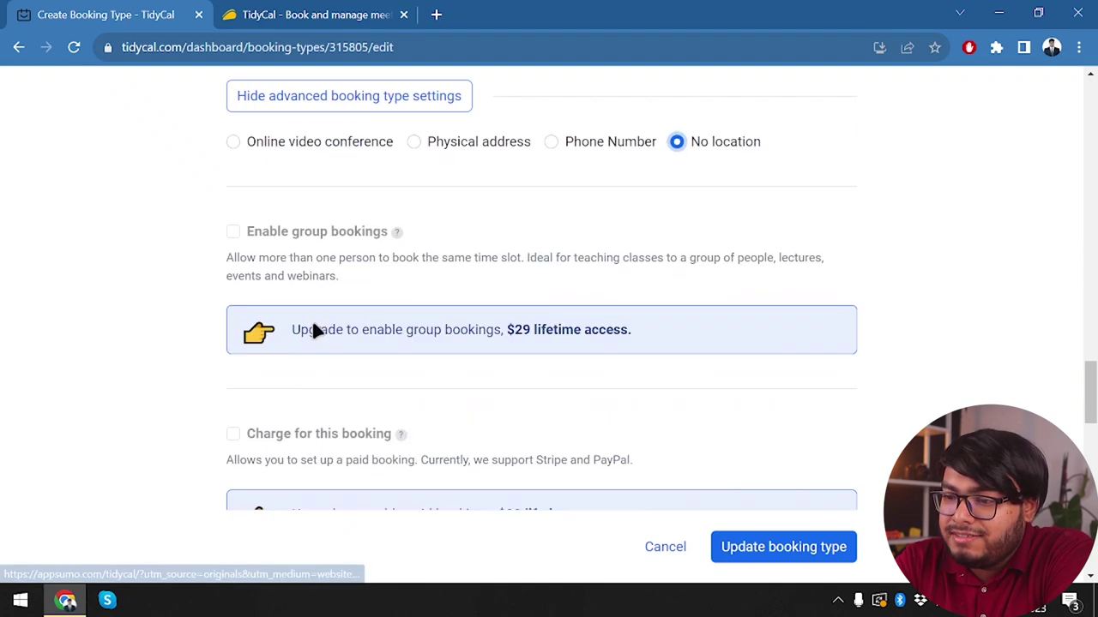
pyautogui.scroll(-2, 438, 232)
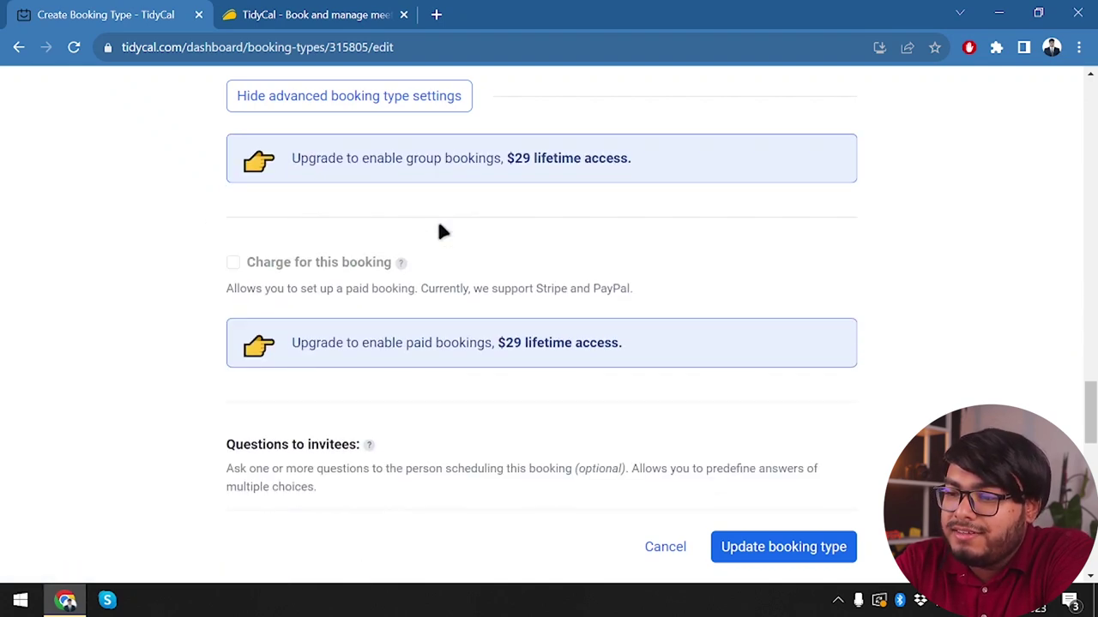
# Update the Test 1 booking type, getting the success message with its /test-1 link.
pyautogui.rightClick(357, 248)
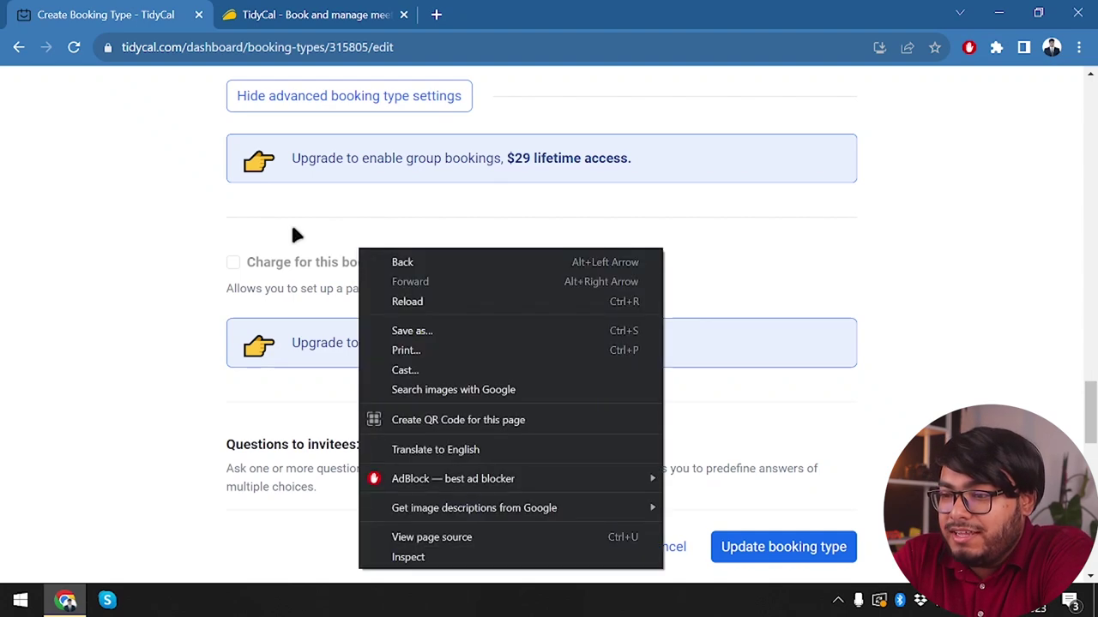
pyautogui.scroll(1, 292, 233)
pyautogui.scroll(-2, 292, 232)
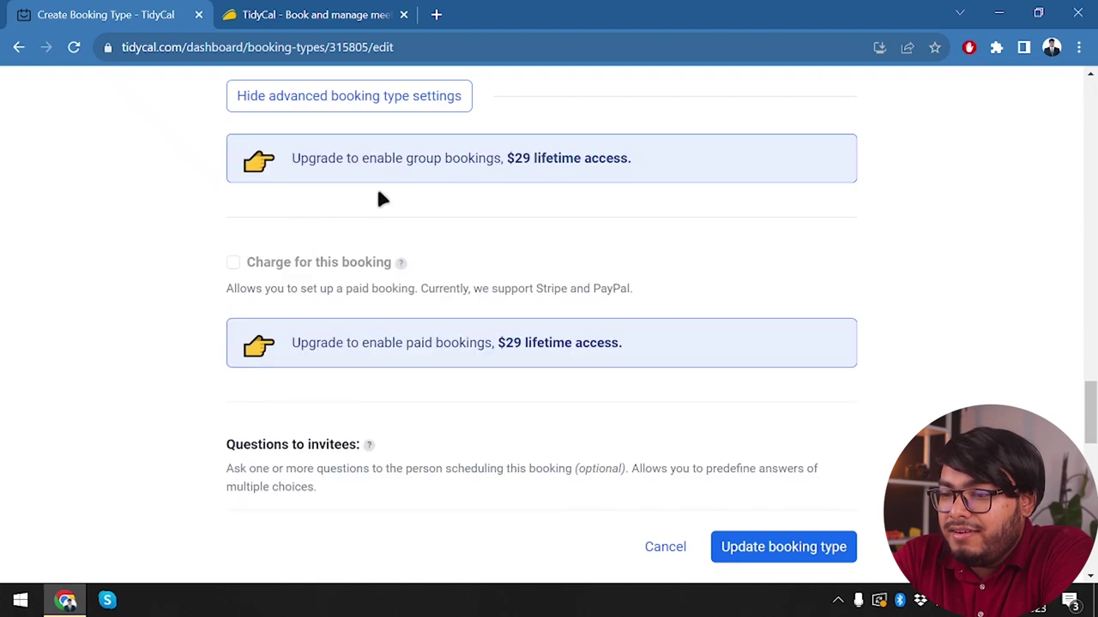
pyautogui.scroll(-1, 325, 292)
pyautogui.scroll(-1, 325, 292)
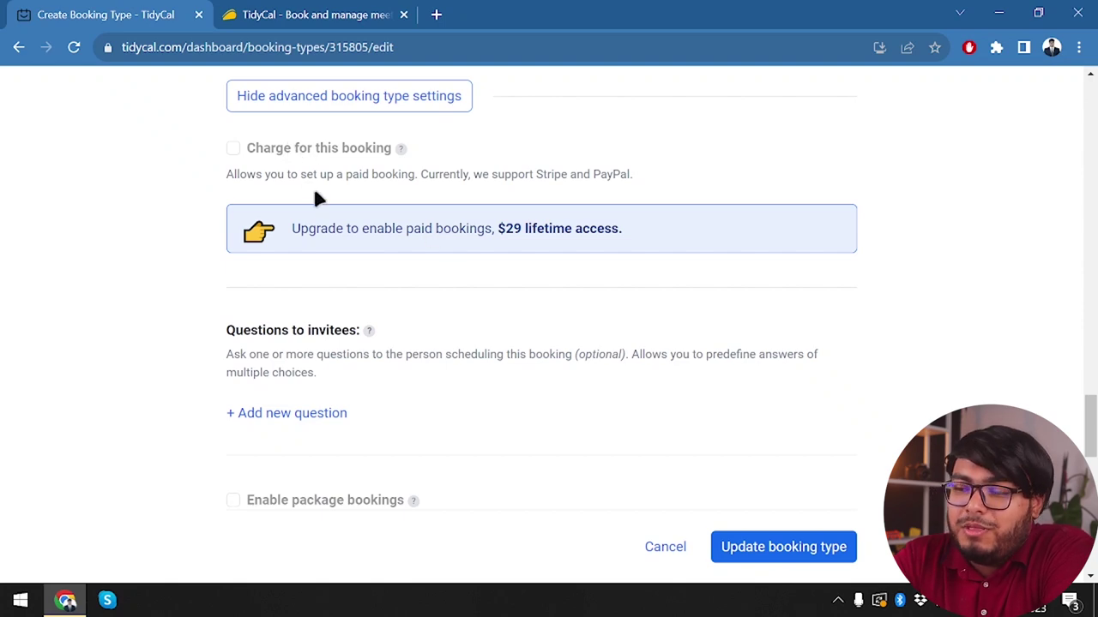
pyautogui.scroll(-1, 316, 196)
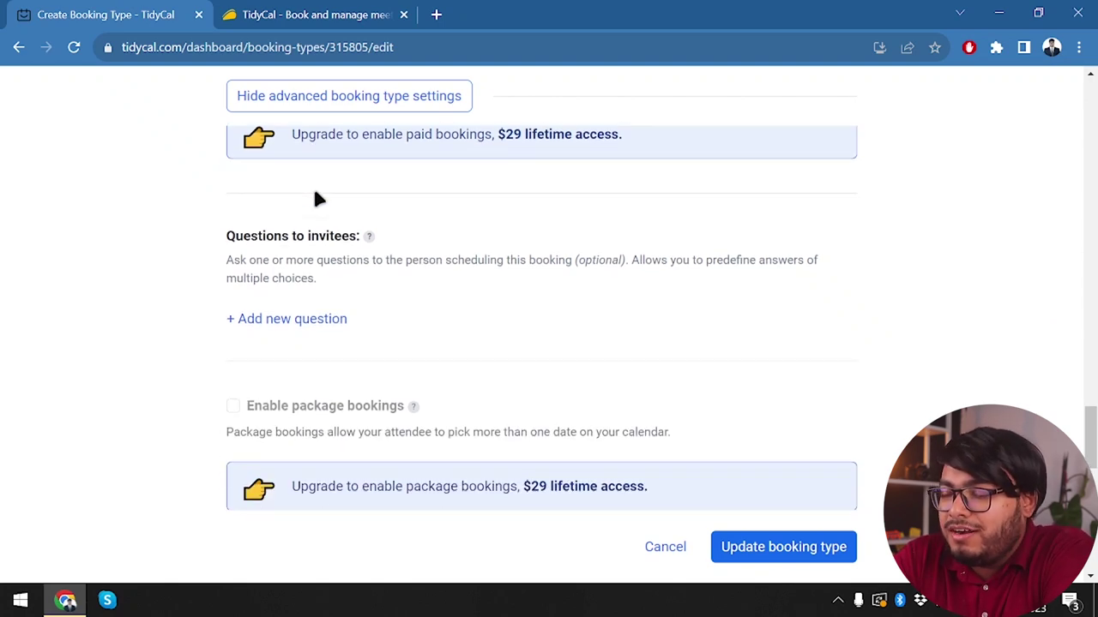
pyautogui.scroll(-3, 316, 199)
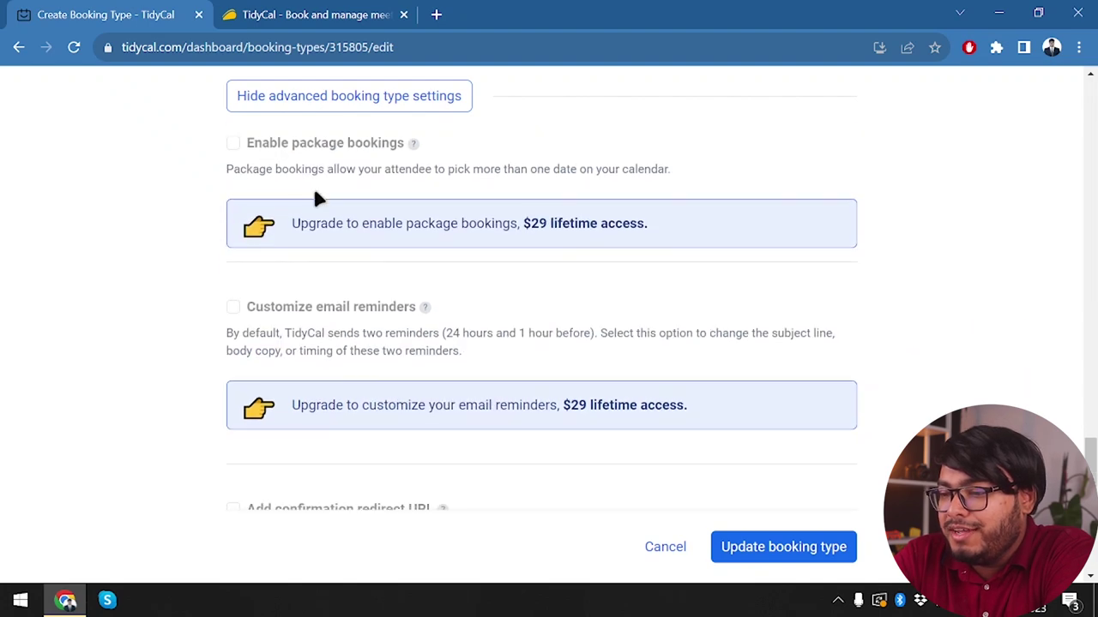
pyautogui.scroll(1, 289, 549)
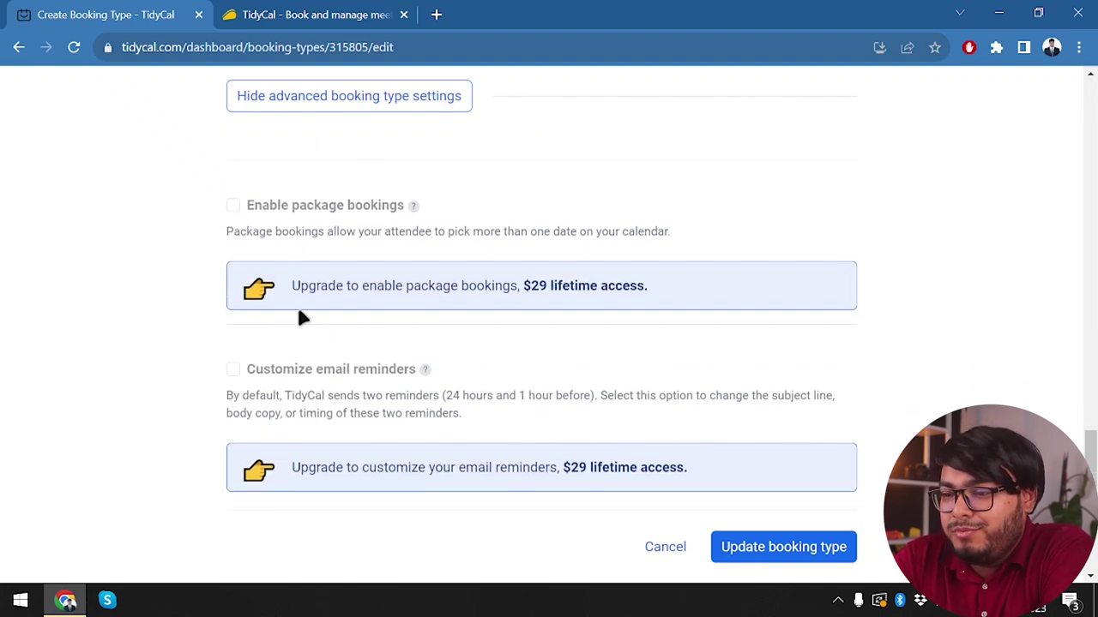
pyautogui.scroll(-1, 299, 313)
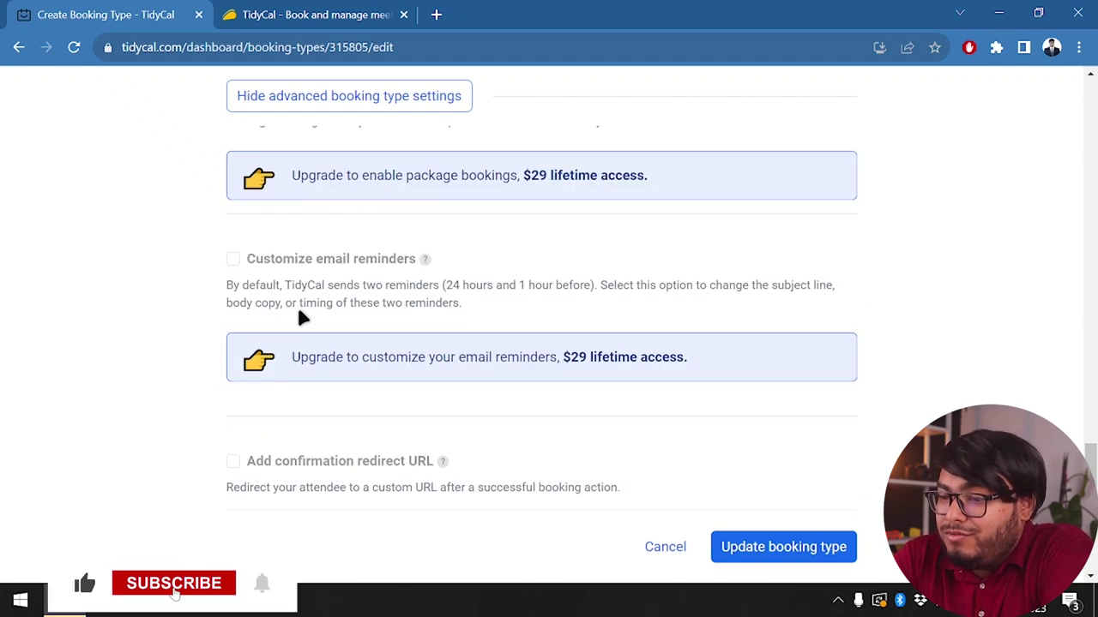
pyautogui.scroll(-3, 302, 318)
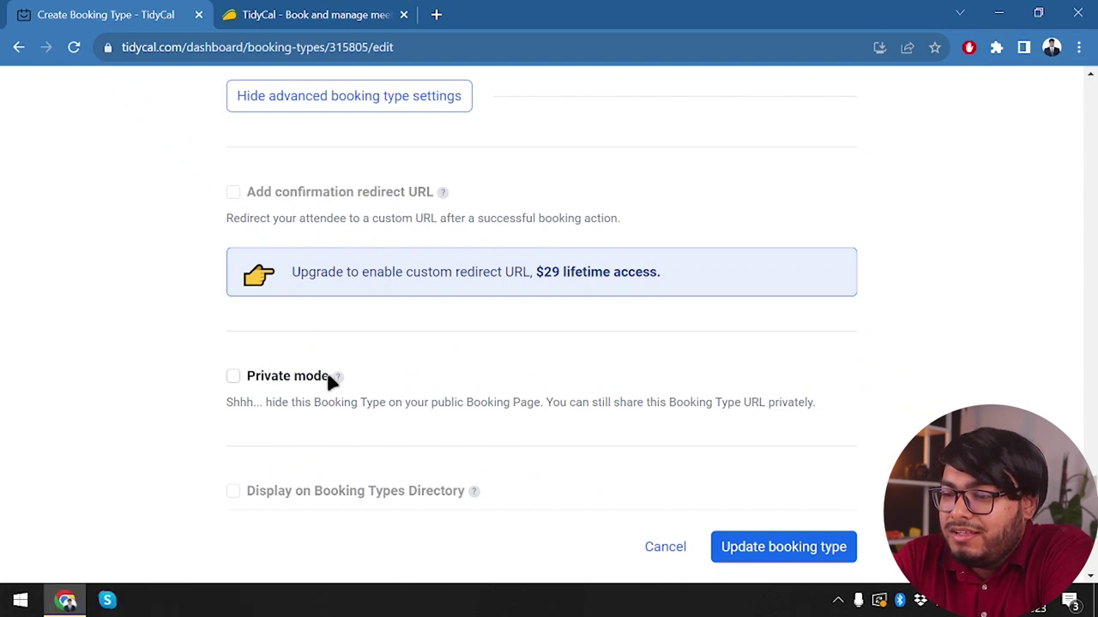
pyautogui.scroll(-1, 397, 373)
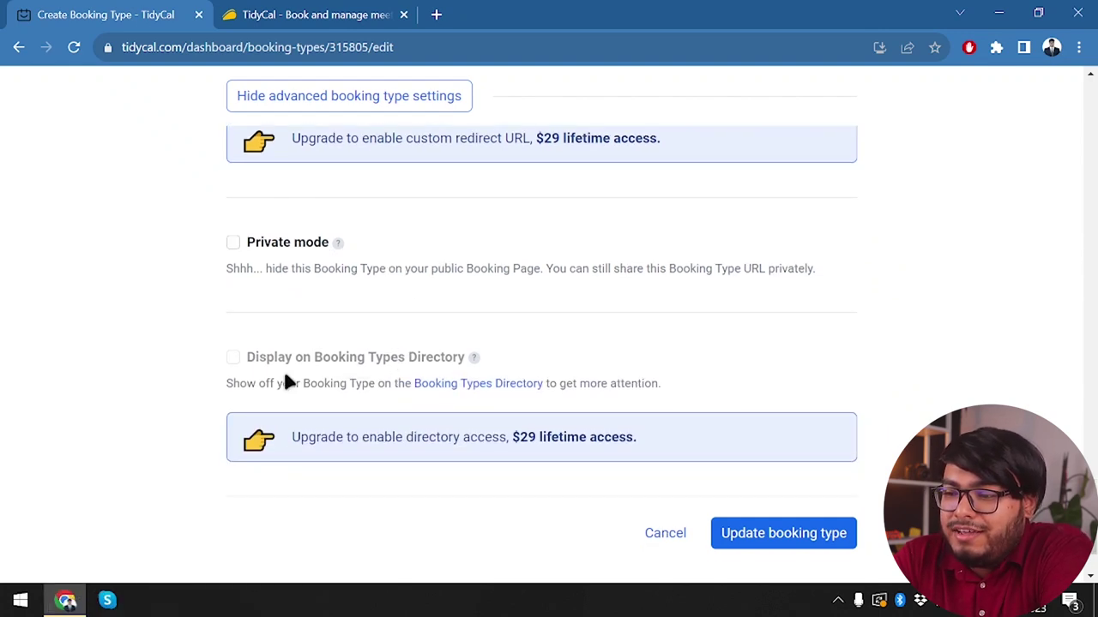
pyautogui.scroll(-1, 377, 365)
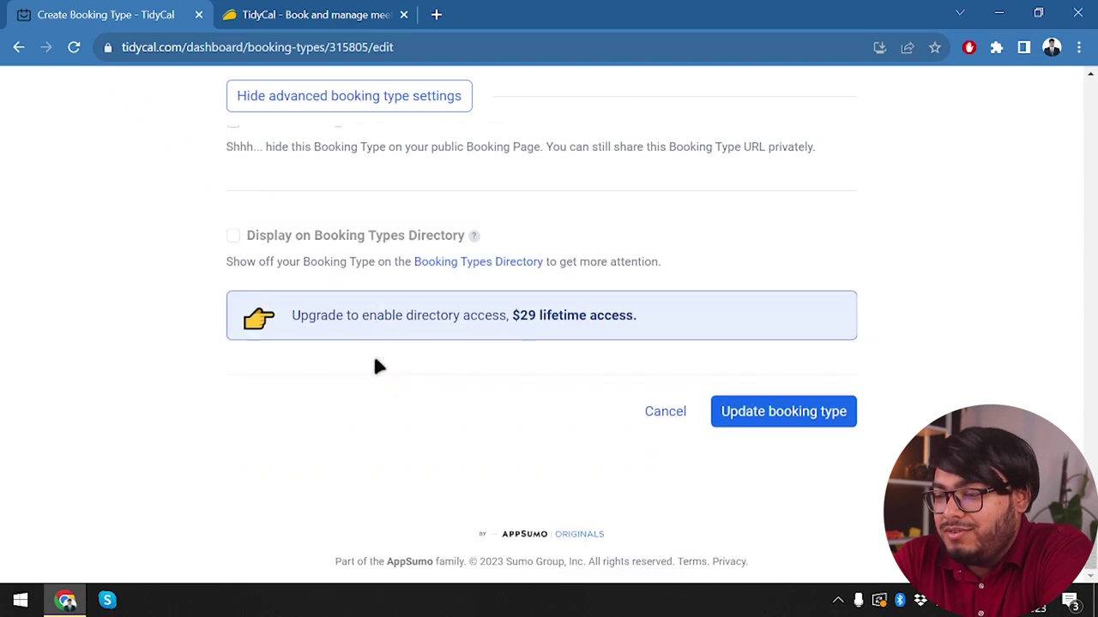
pyautogui.click(812, 416)
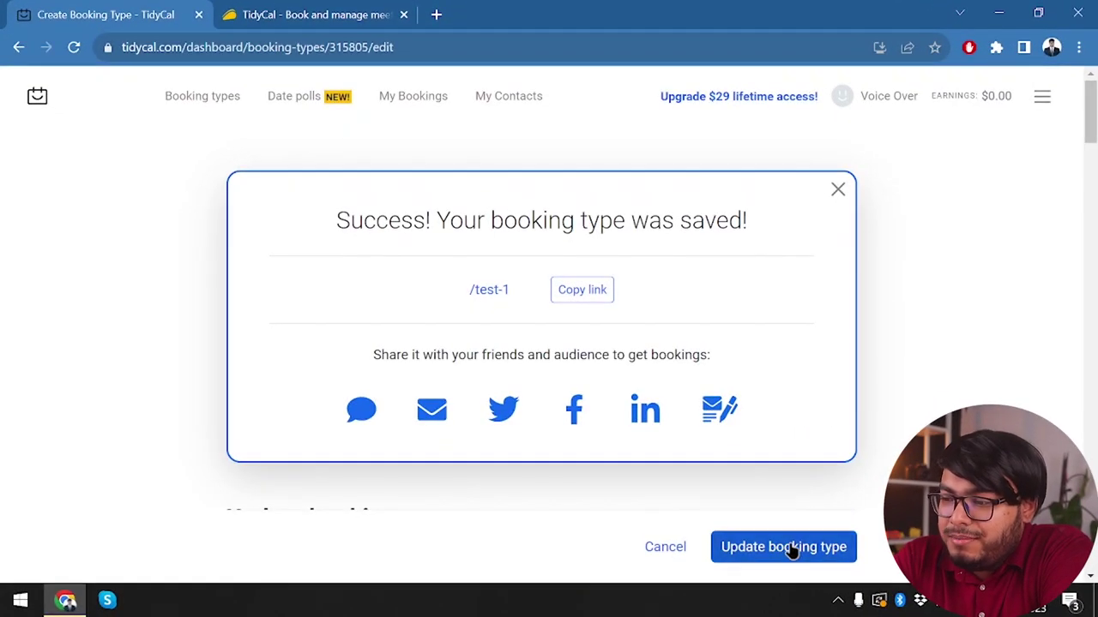
pyautogui.click(780, 548)
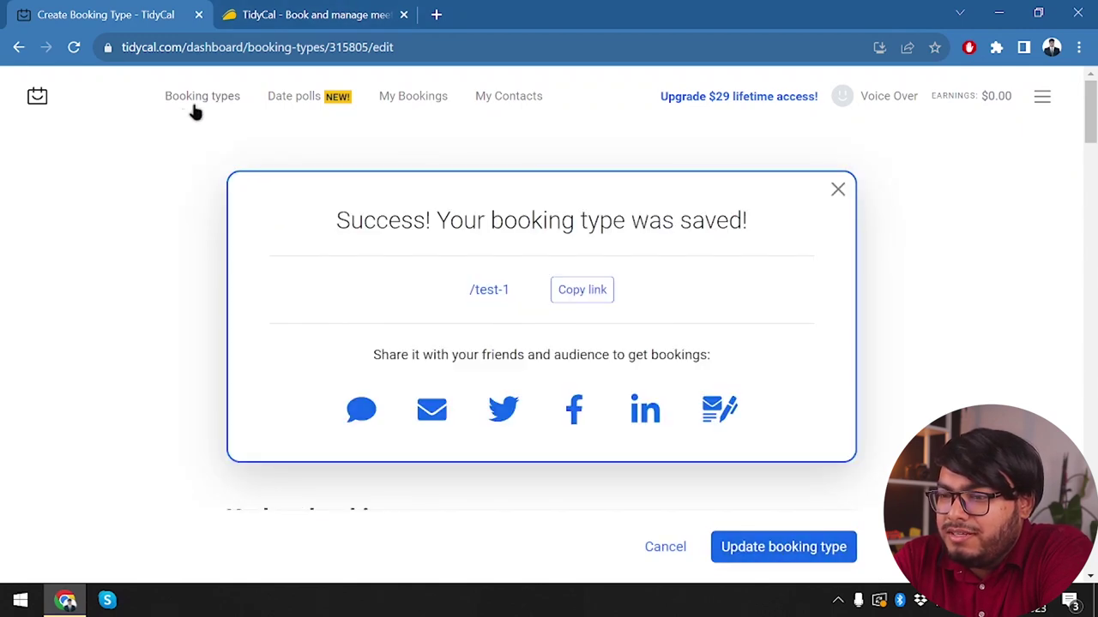
# Return to Booking types and scroll down to inspect the 2-hour Test 1 card.
pyautogui.click(215, 94)
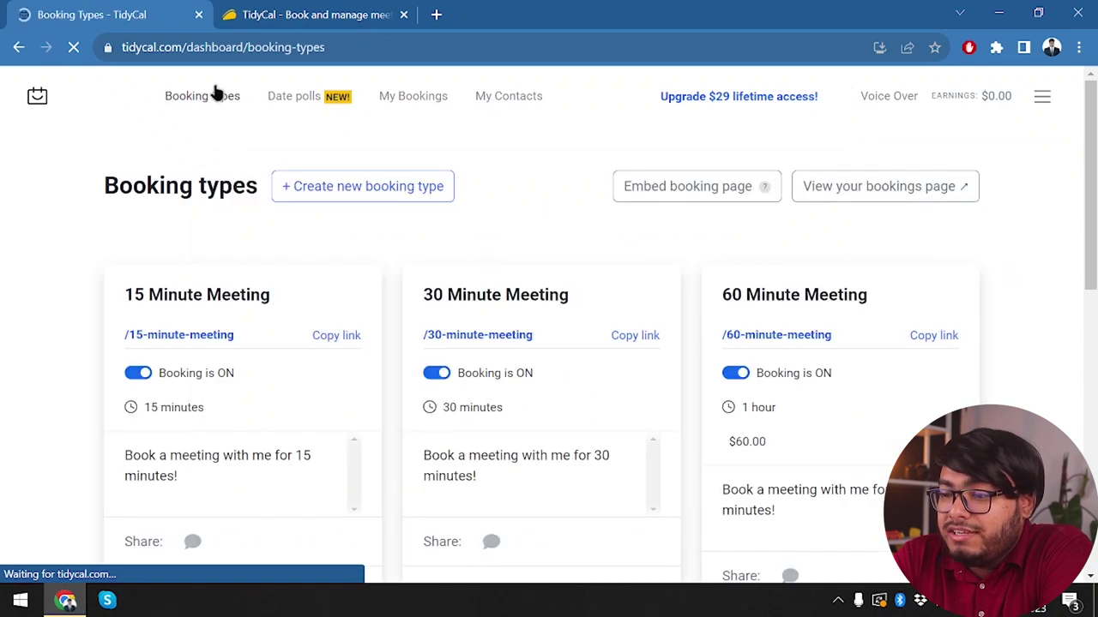
pyautogui.scroll(-3, 309, 333)
pyautogui.scroll(-2, 311, 334)
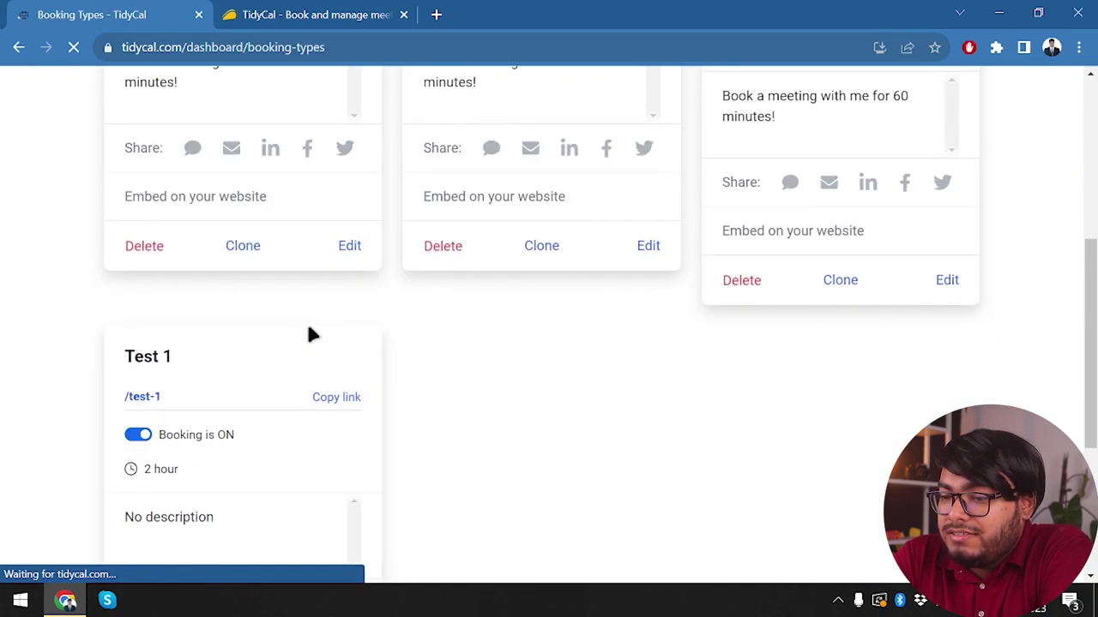
pyautogui.scroll(-1, 311, 334)
pyautogui.scroll(3, 311, 335)
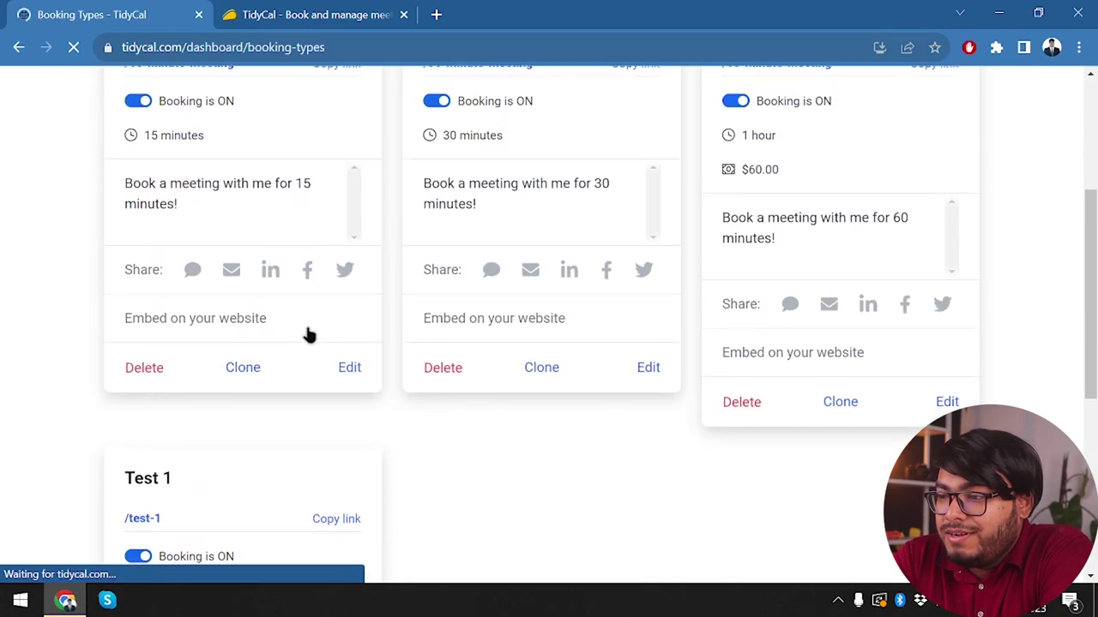
pyautogui.scroll(-1, 312, 335)
pyautogui.scroll(-1, 214, 506)
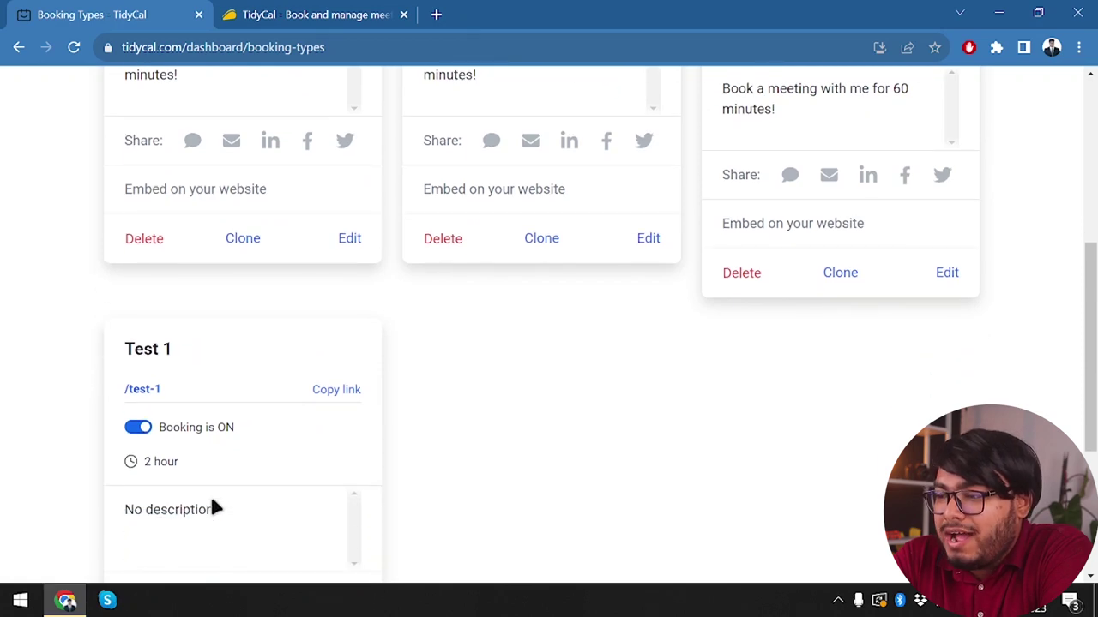
pyautogui.scroll(-2, 215, 508)
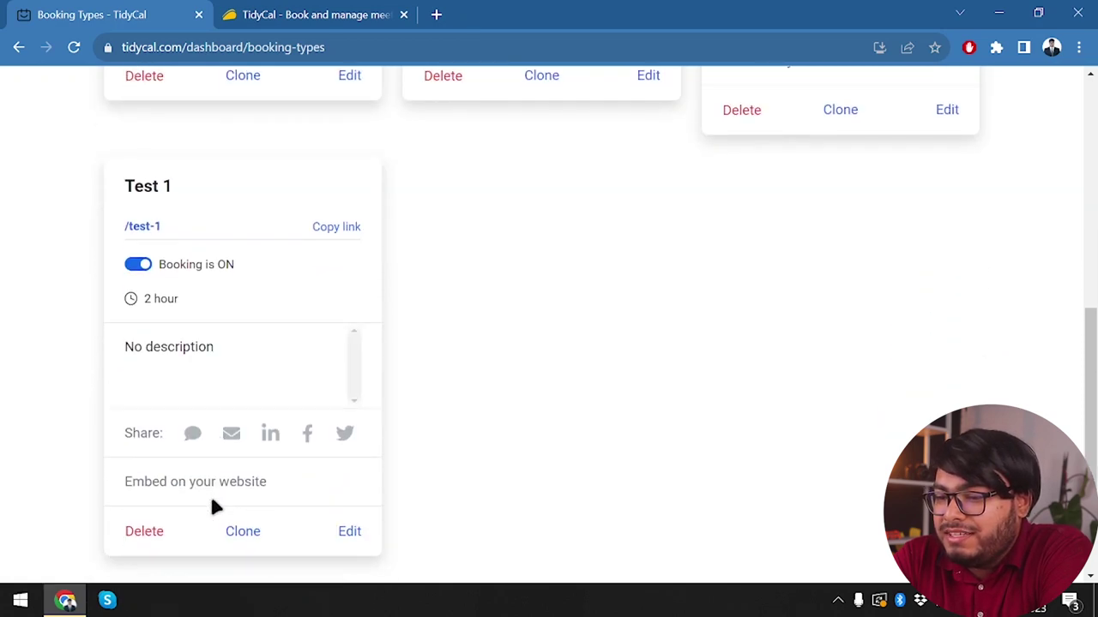
pyautogui.doubleClick(192, 346)
pyautogui.scroll(4, 192, 347)
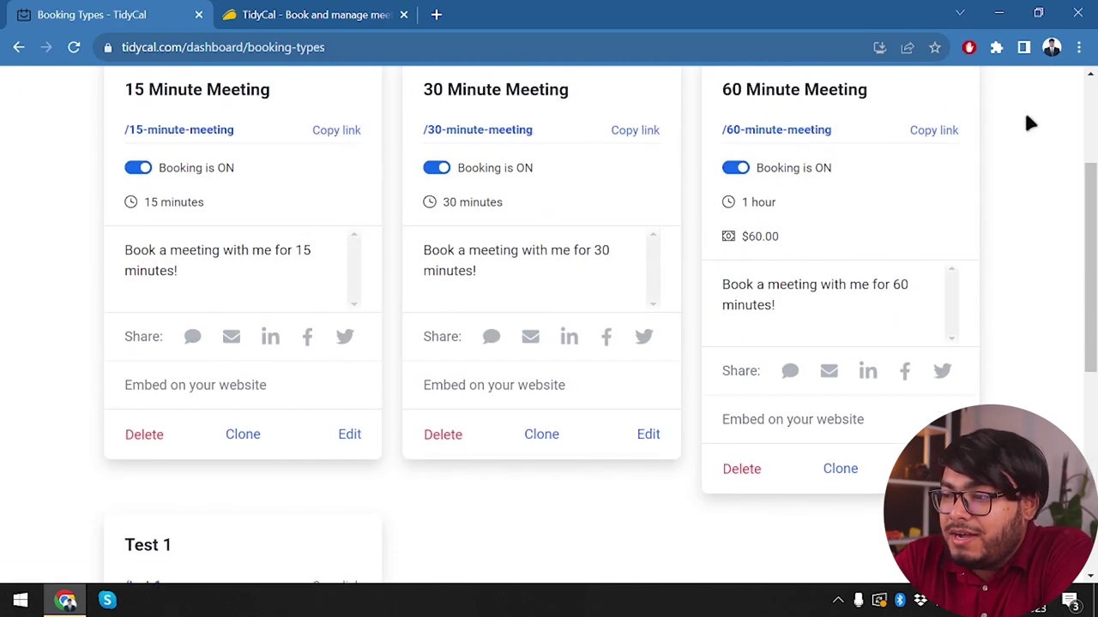
pyautogui.scroll(-2, 154, 326)
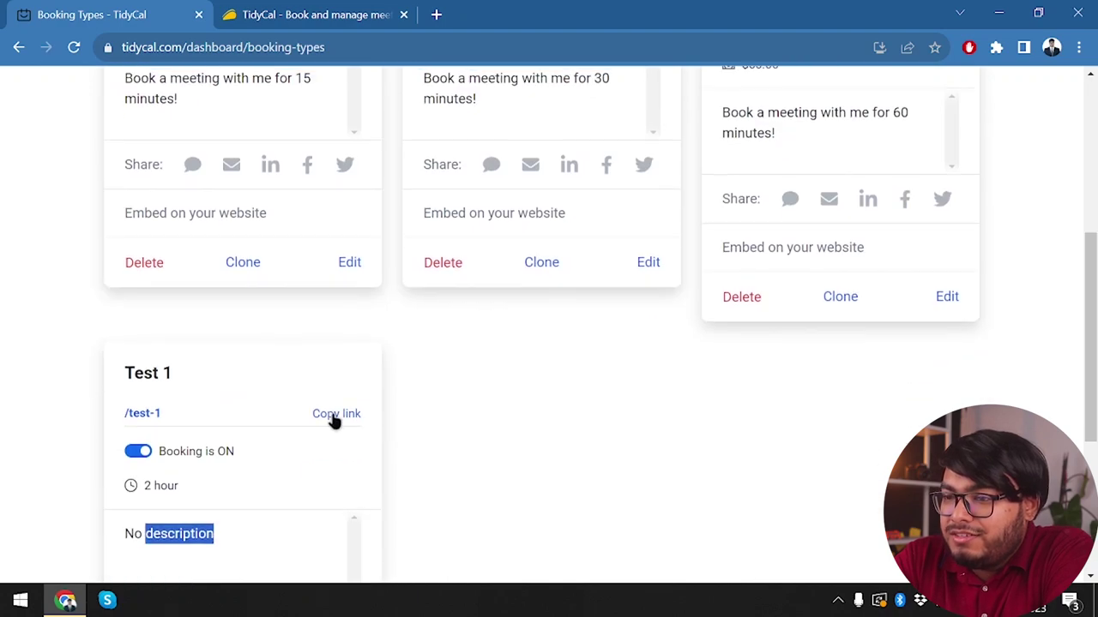
pyautogui.scroll(4, 336, 420)
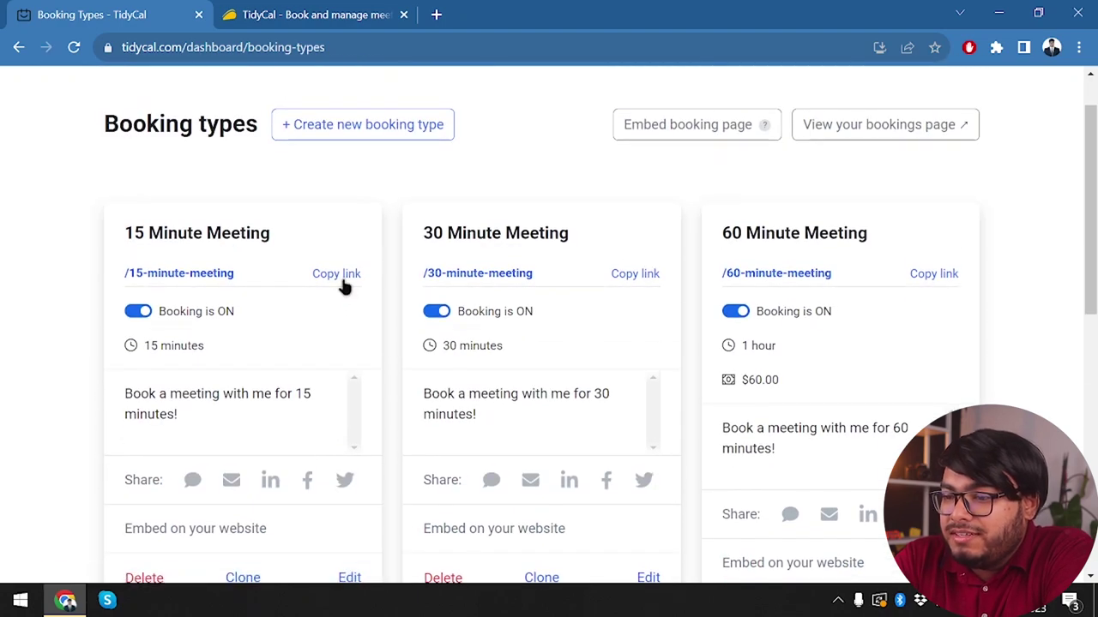
# Copy the 15 Minute Meeting's public link and open it in the second browser tab.
pyautogui.click(341, 278)
pyautogui.click(368, 15)
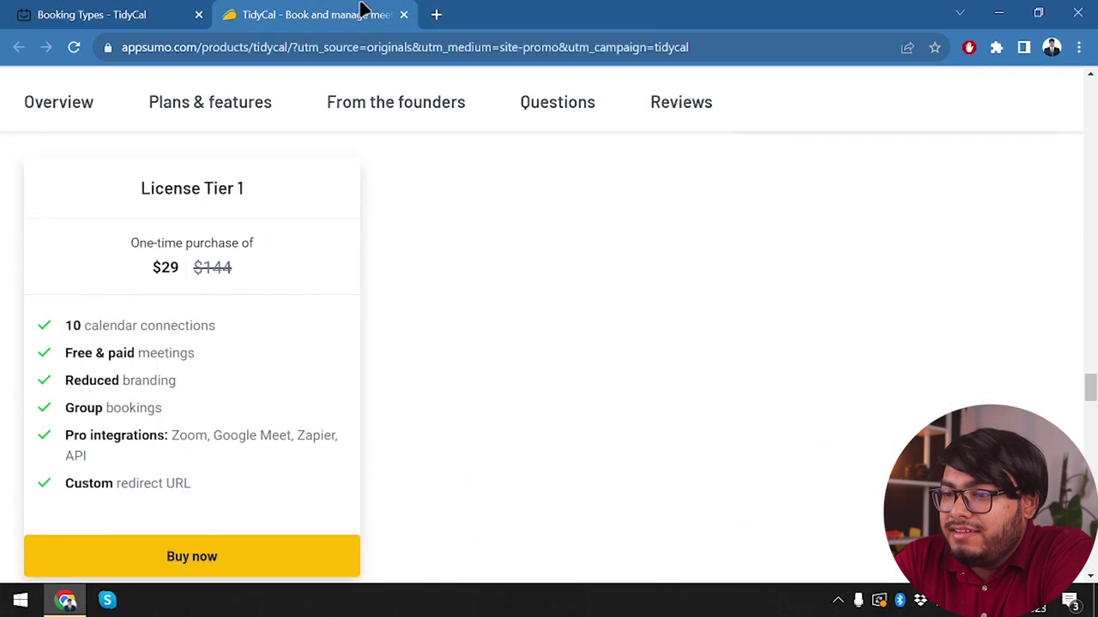
pyautogui.rightClick(349, 45)
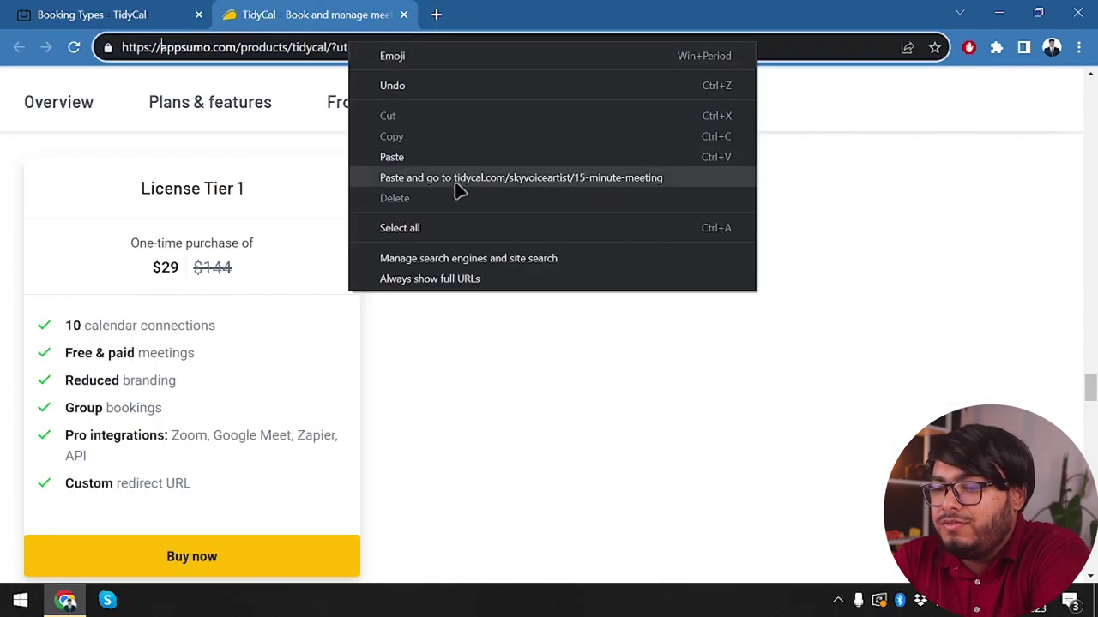
pyautogui.click(262, 45)
pyautogui.hotkey('ctrl', 'v')
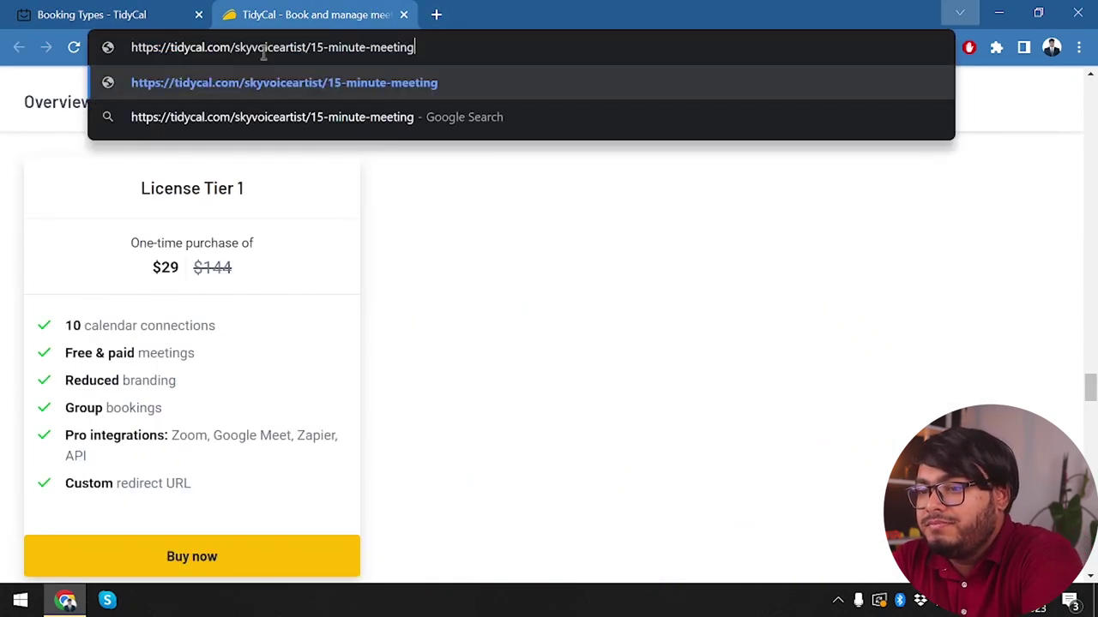
pyautogui.hotkey('ctrl', 'shift', 'Tab')
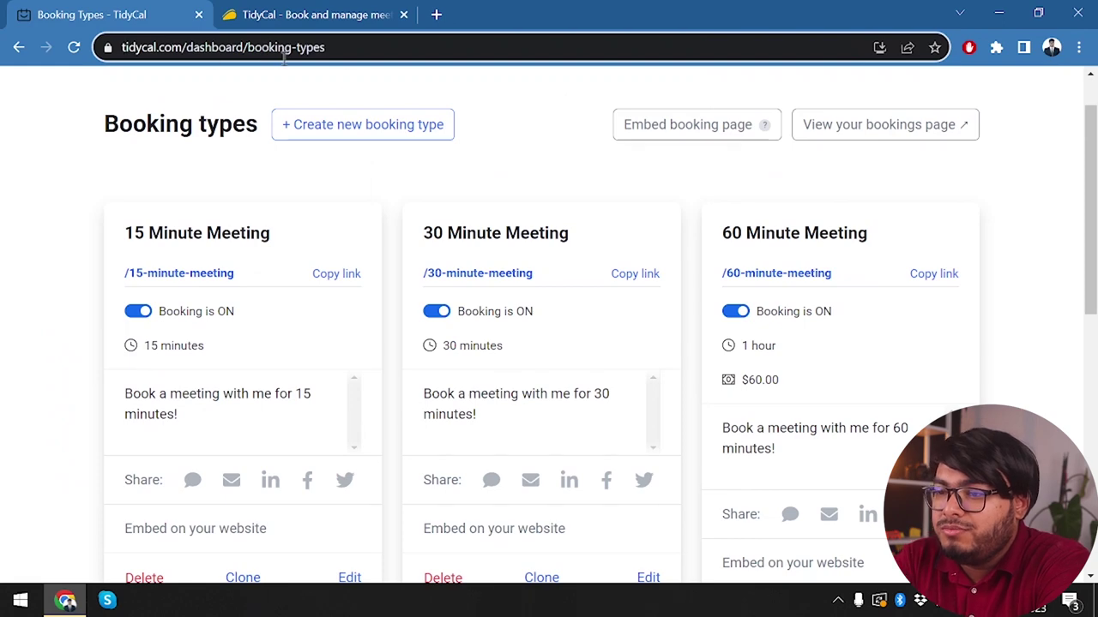
pyautogui.click(276, 19)
pyautogui.click(286, 45)
pyautogui.press('Return')
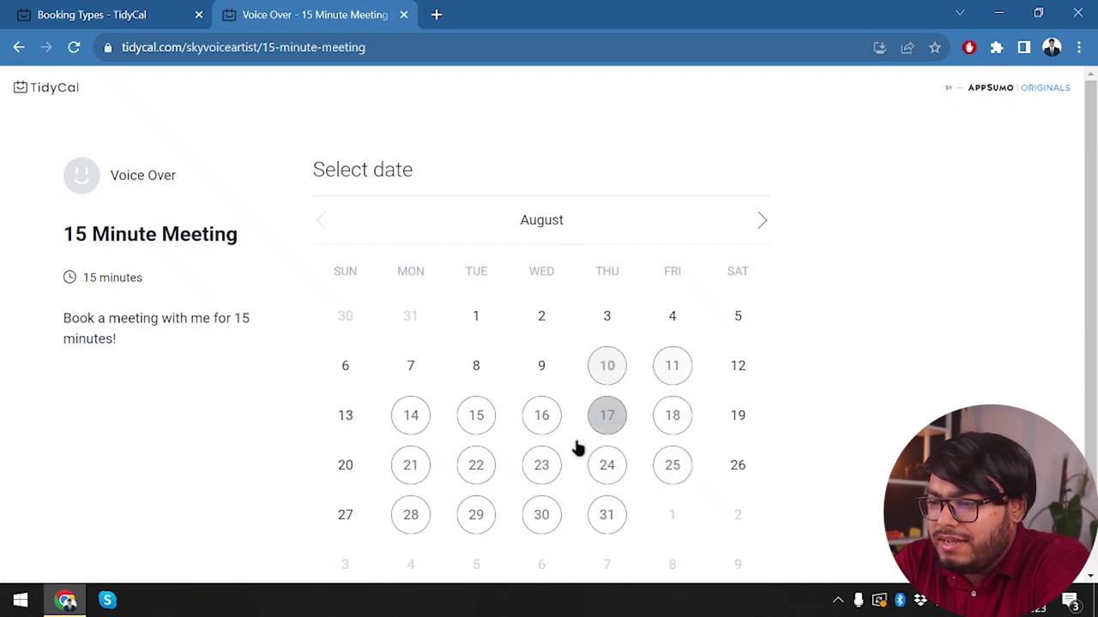
# Book the 15 Minute Meeting for Friday, August 18 at 9:00 am.
pyautogui.click(673, 417)
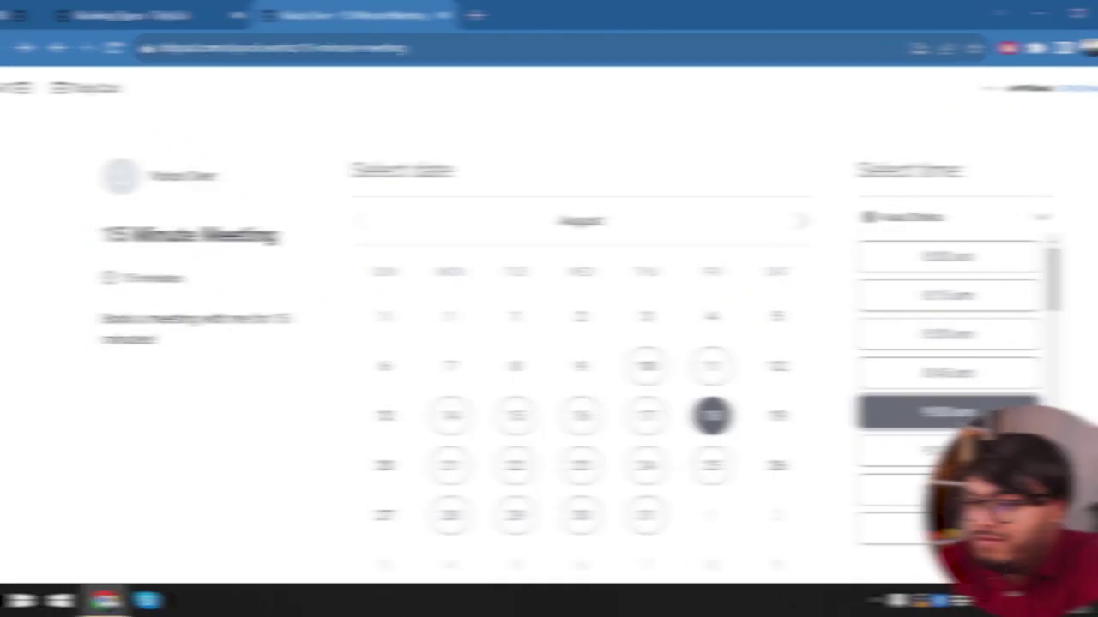
pyautogui.click(947, 412)
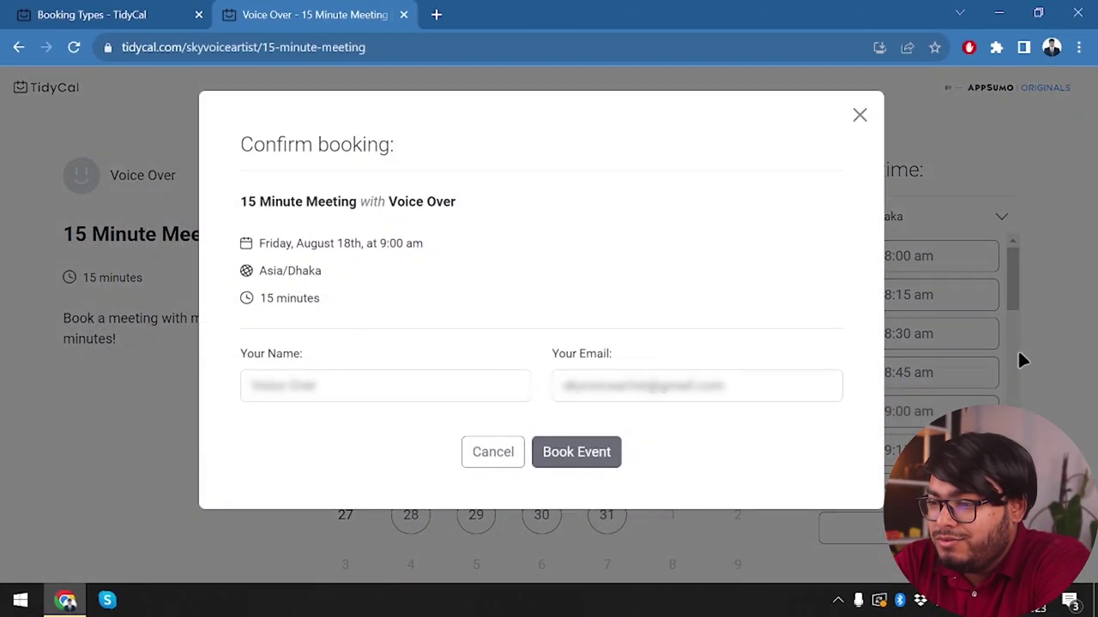
pyautogui.click(596, 454)
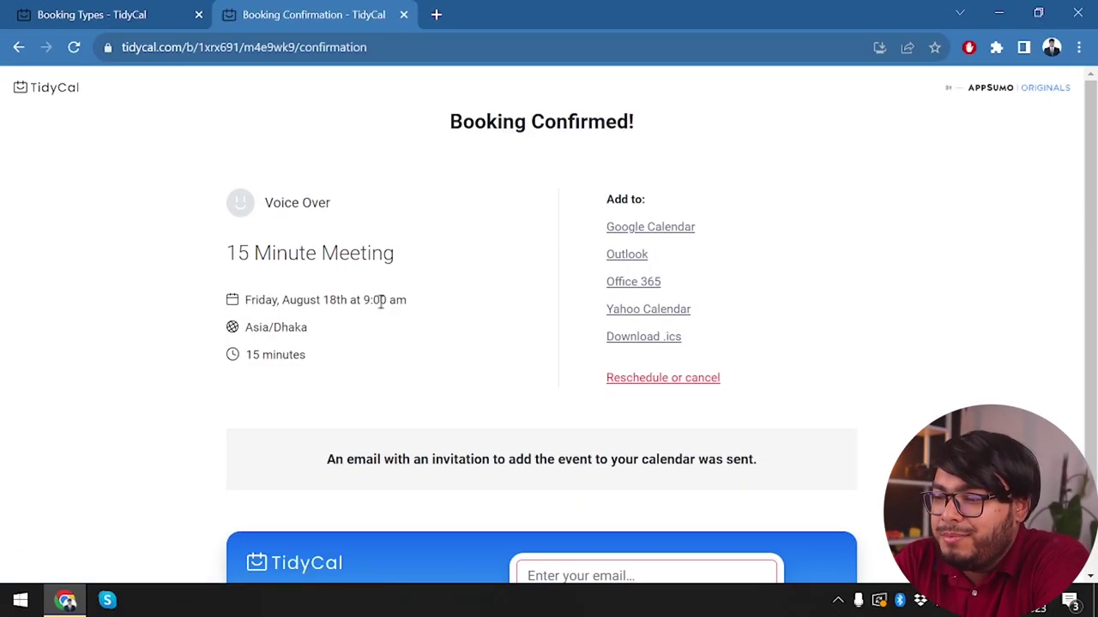
pyautogui.scroll(-1, 380, 301)
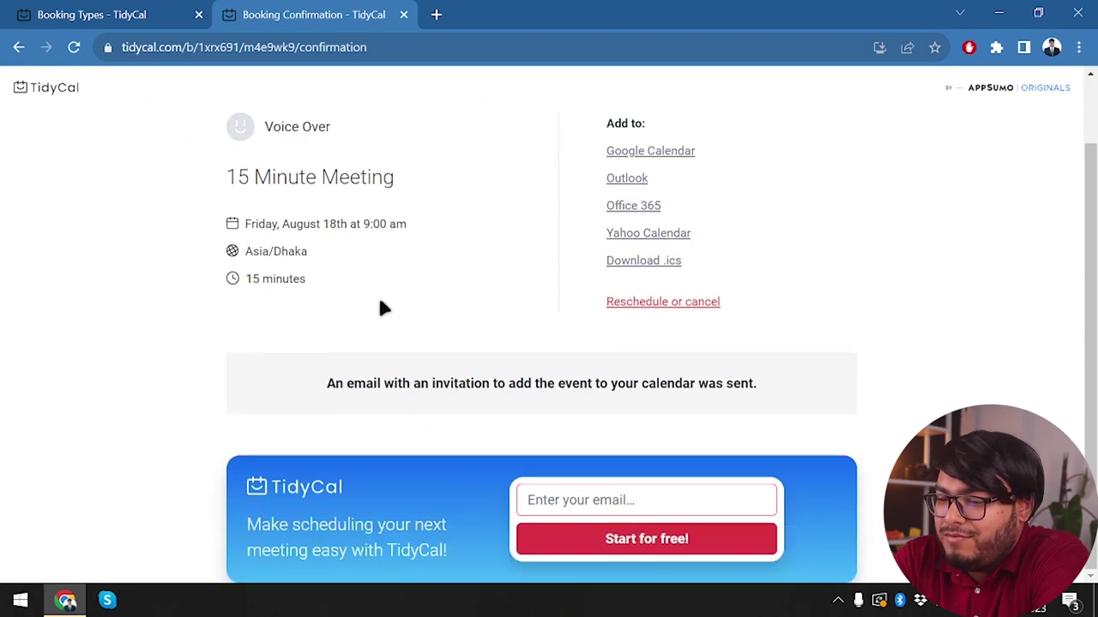
pyautogui.click(404, 15)
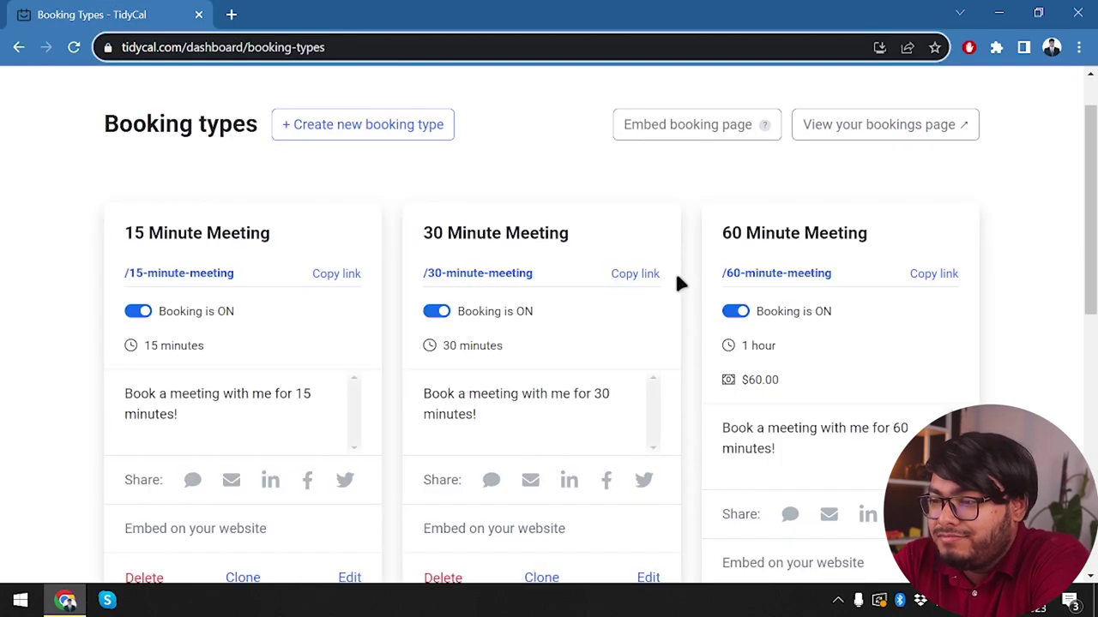
pyautogui.scroll(-4, 836, 377)
pyautogui.scroll(2, 836, 377)
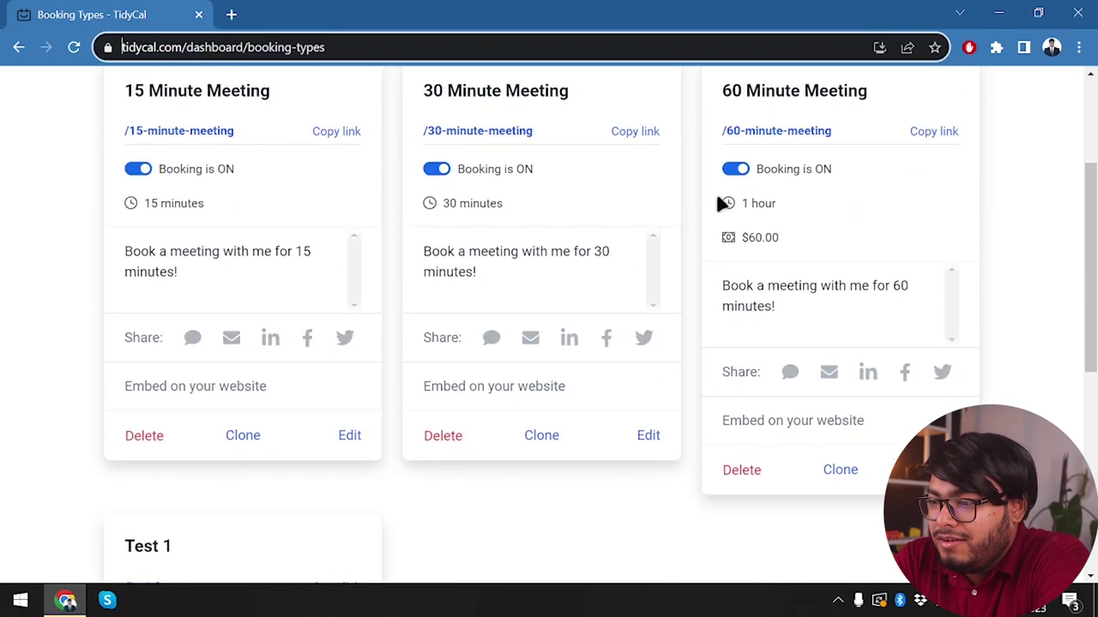
pyautogui.click(931, 139)
pyautogui.click(232, 14)
pyautogui.hotkey('ctrl', 'v')
pyautogui.press('Return')
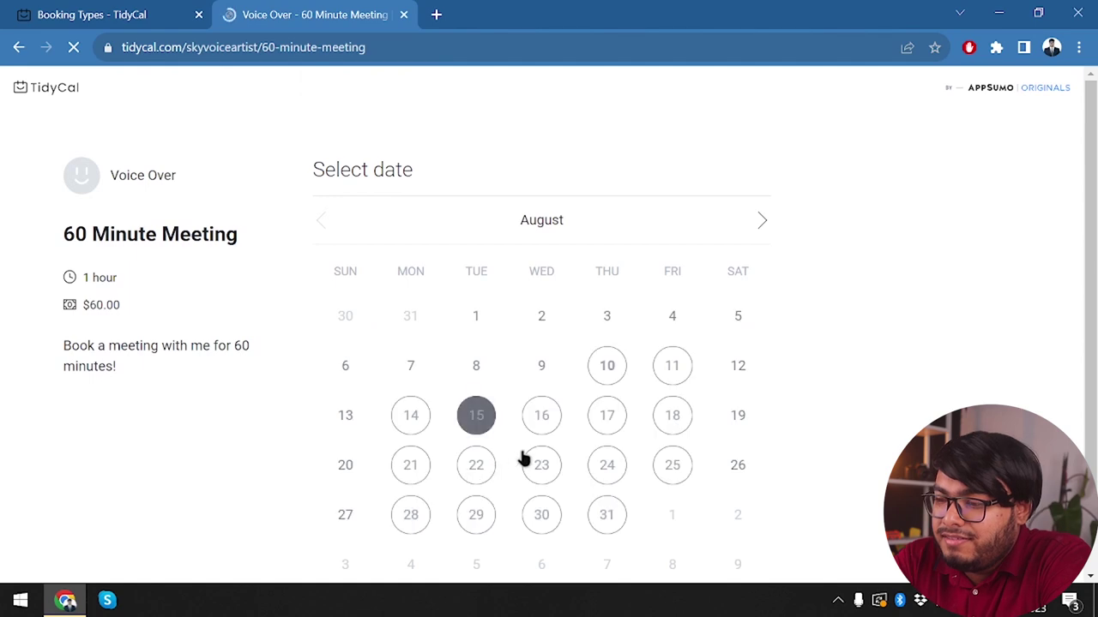
pyautogui.scroll(-1, 526, 452)
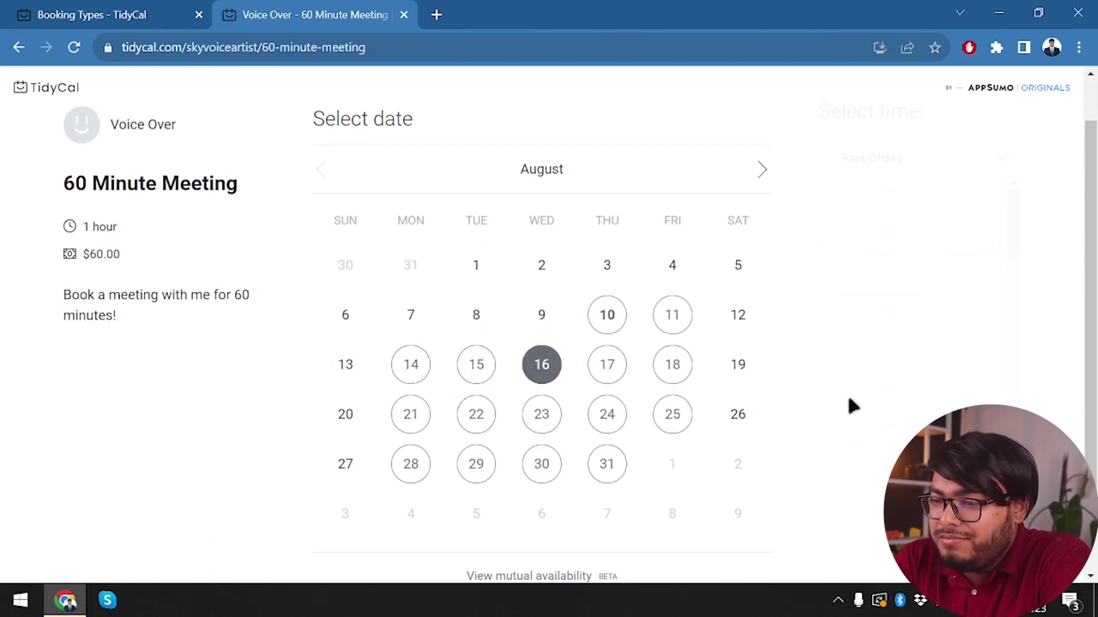
pyautogui.scroll(-5, 960, 320)
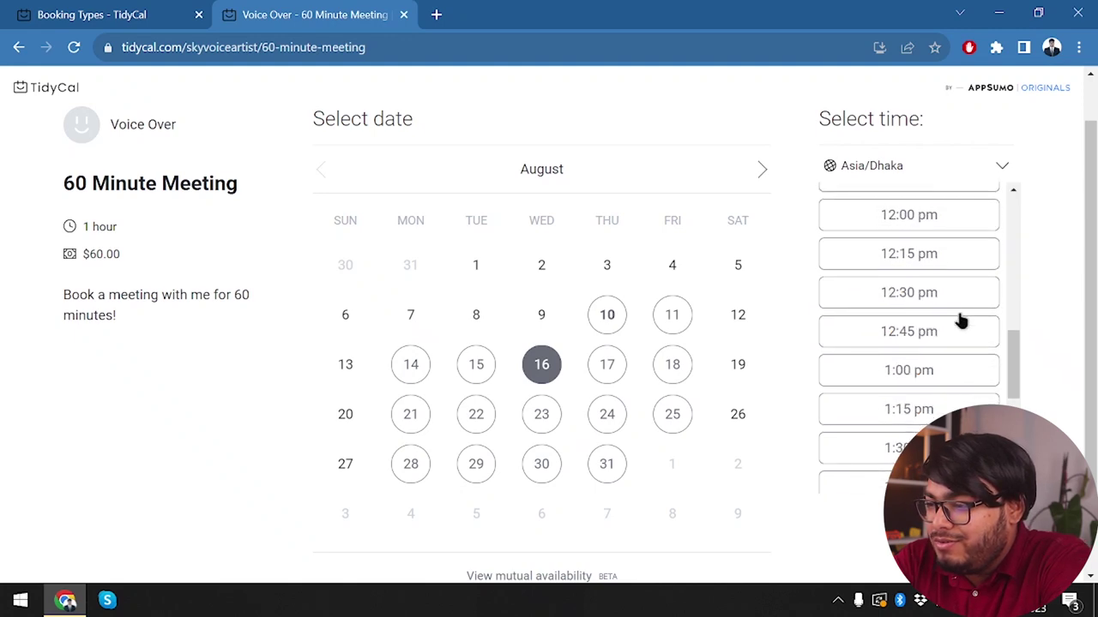
pyautogui.scroll(-1, 961, 320)
pyautogui.click(928, 266)
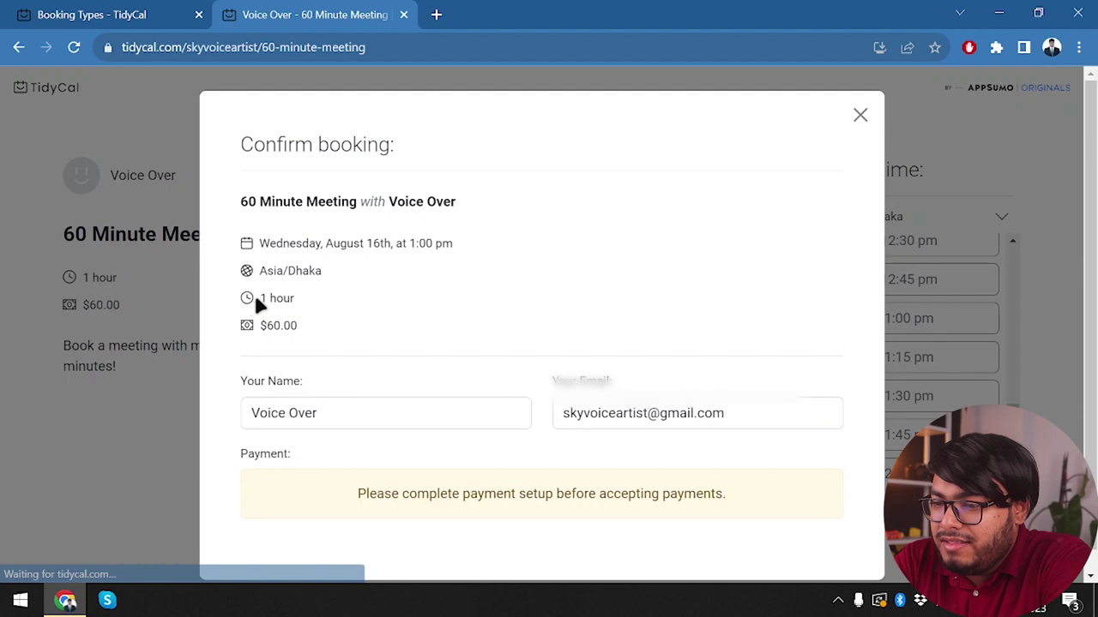
pyautogui.scroll(-1, 405, 398)
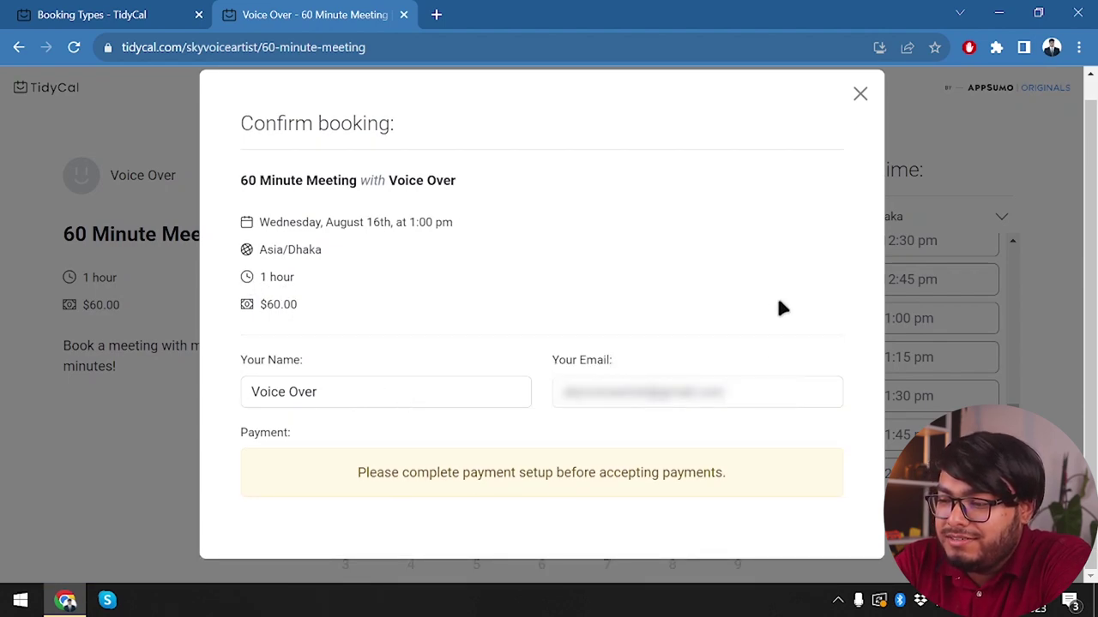
pyautogui.click(860, 94)
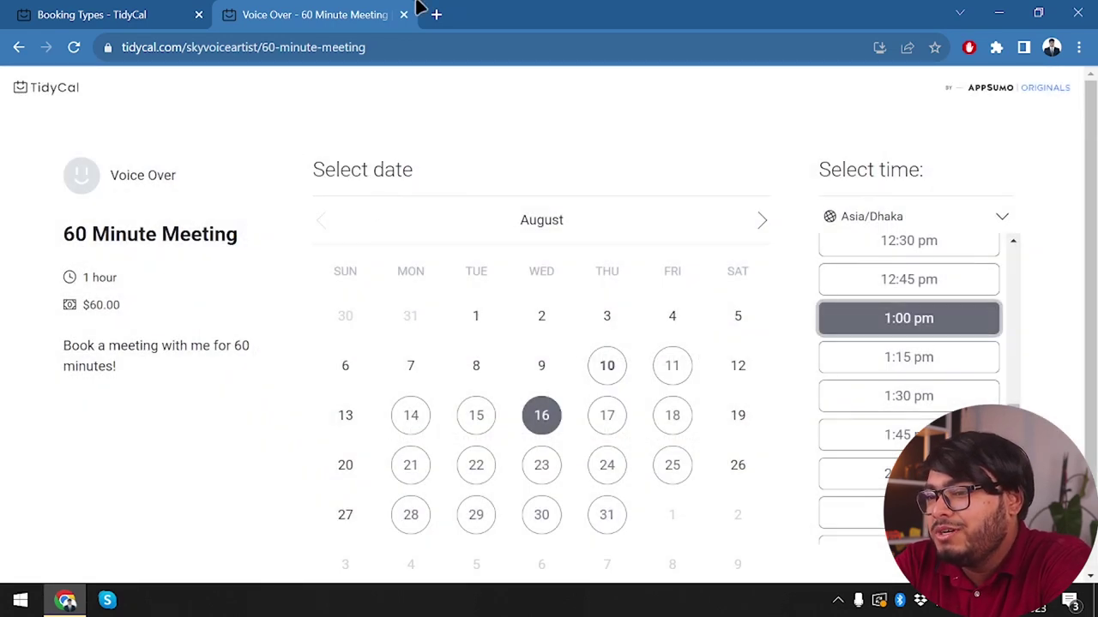
pyautogui.click(403, 17)
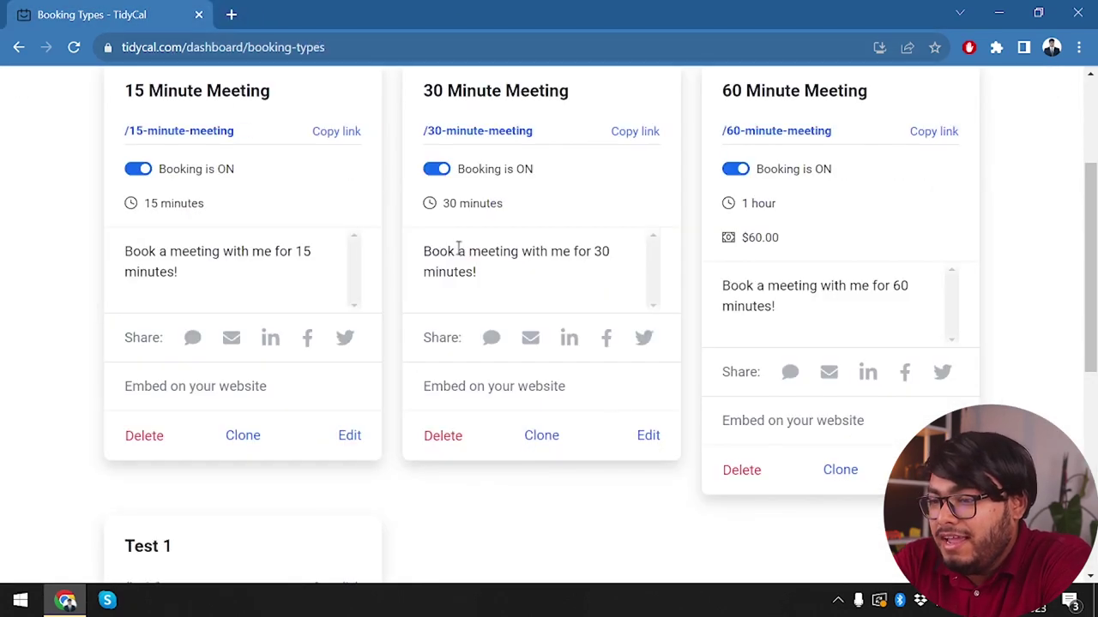
# Go to Date polls and start a new date poll, revealing the $29 lifetime upgrade notice.
pyautogui.scroll(3, 623, 389)
pyautogui.click(286, 98)
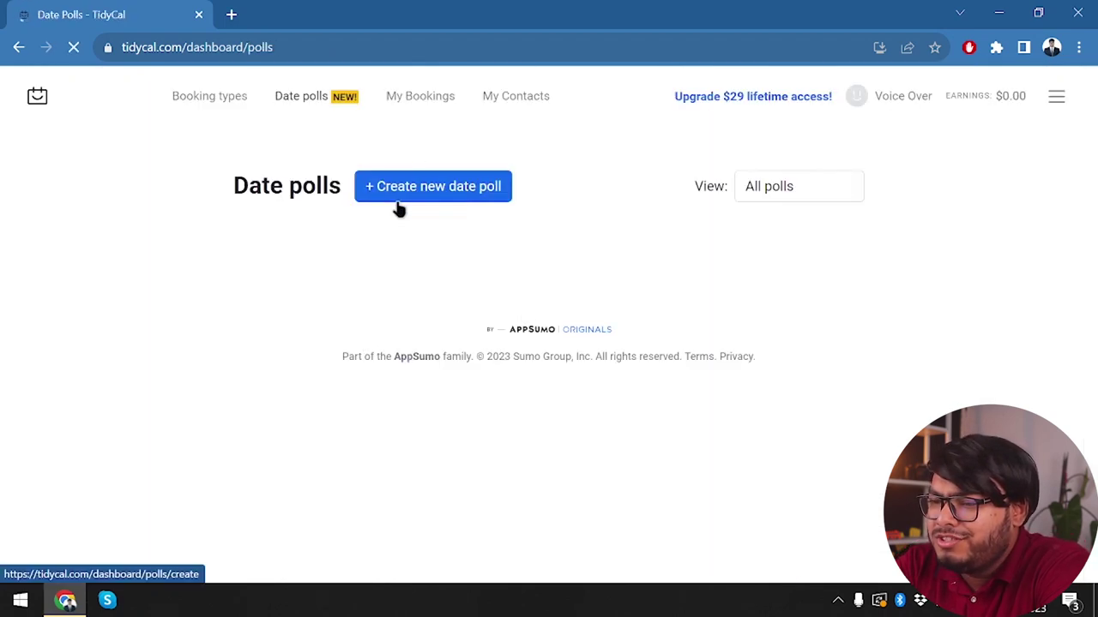
pyautogui.click(398, 206)
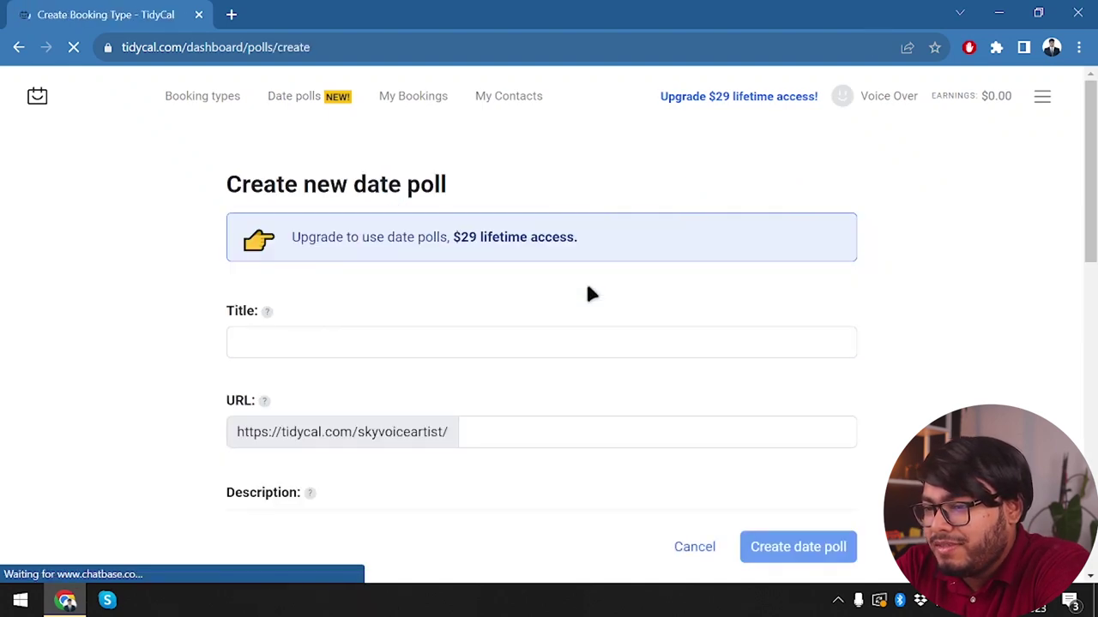
pyautogui.scroll(-3, 403, 466)
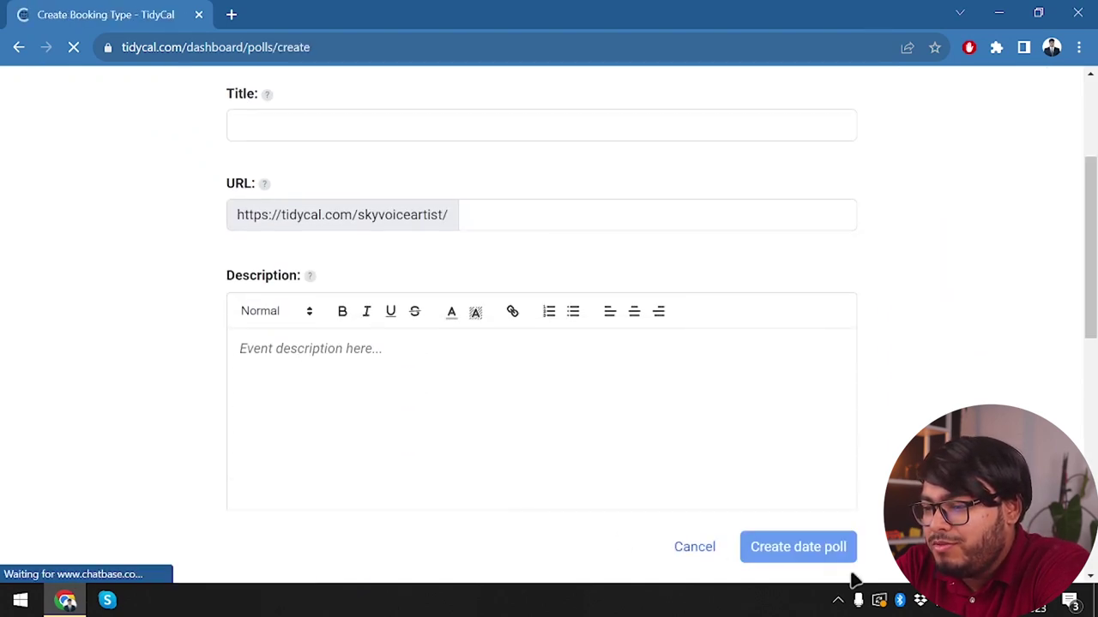
pyautogui.scroll(3, 457, 392)
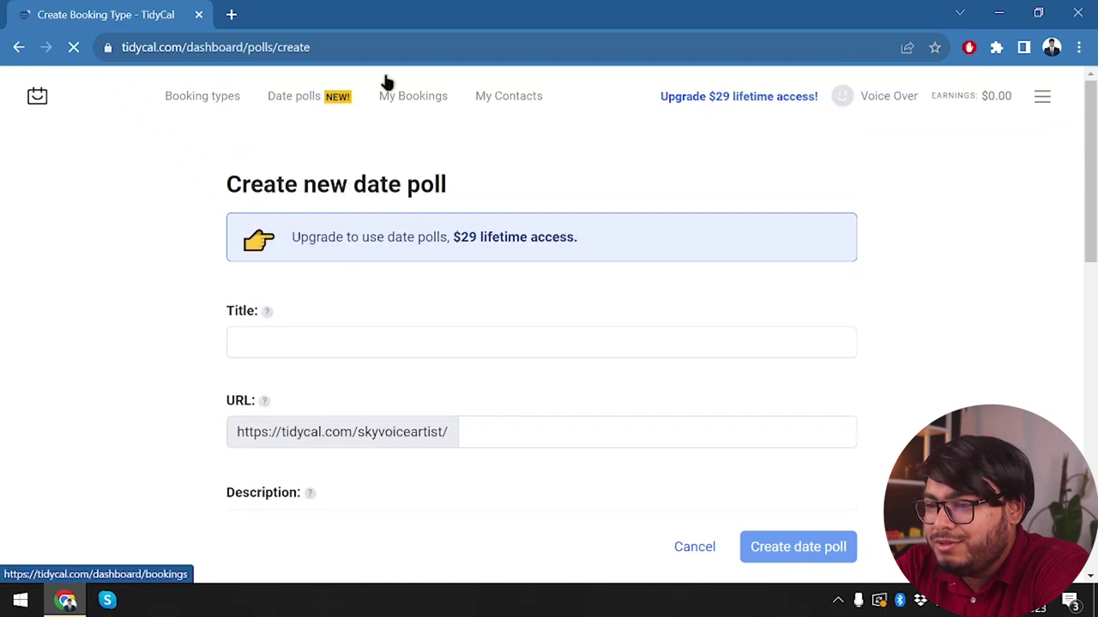
# View the single August 18, 2023 booking in My Bookings, then the one-contact My Contacts list.
pyautogui.click(410, 101)
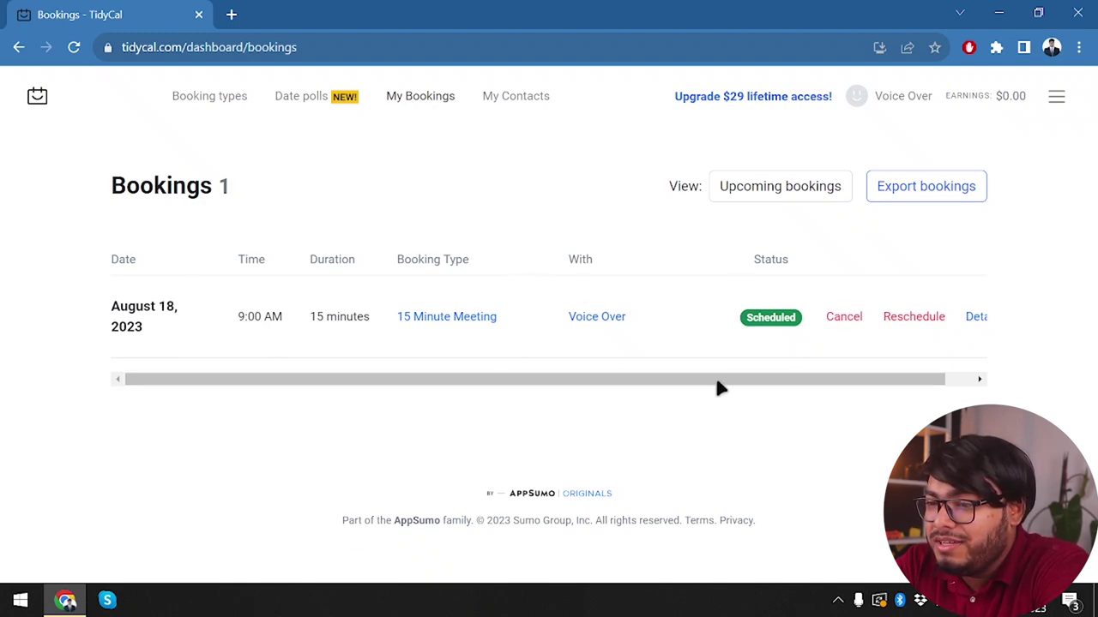
pyautogui.click(505, 101)
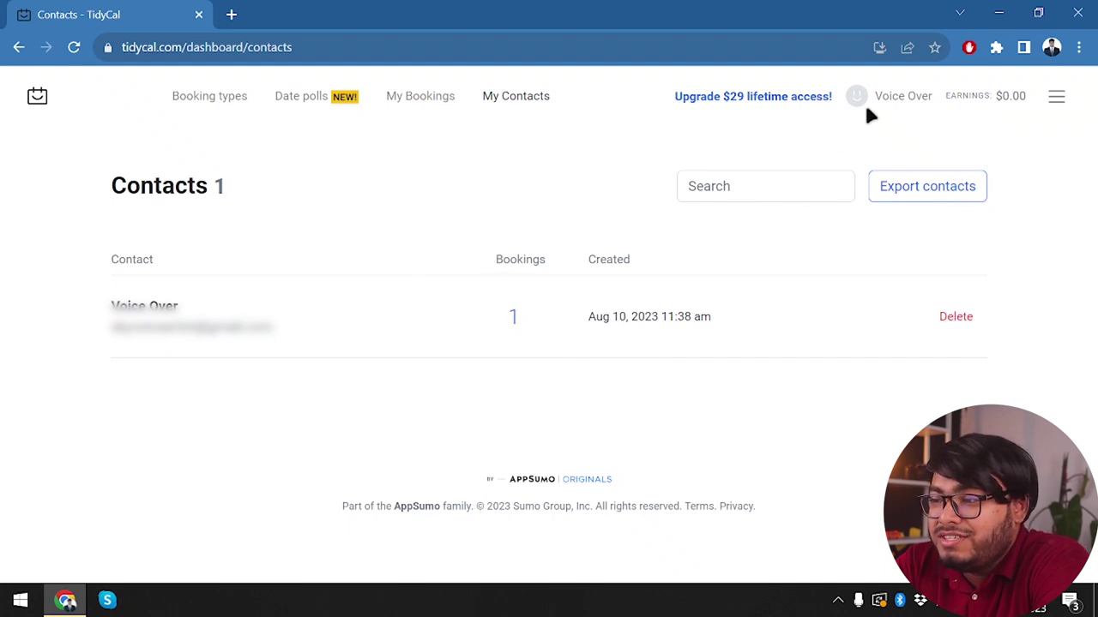
# Scroll through the My Profile settings (America/New_York timezone, USD) and save them.
pyautogui.click(1056, 99)
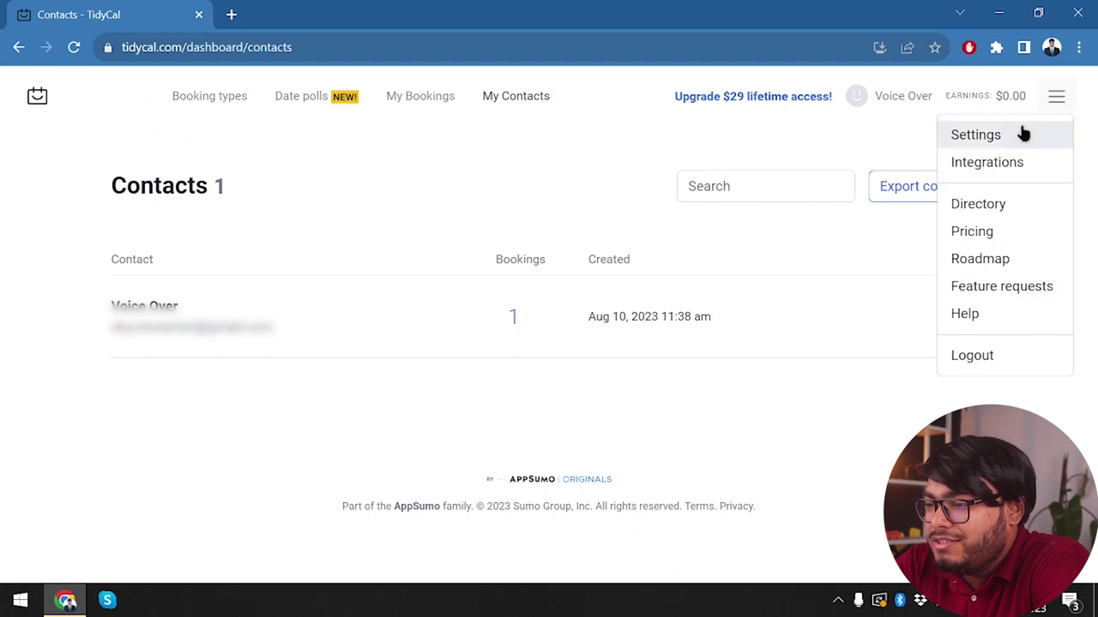
pyautogui.click(974, 134)
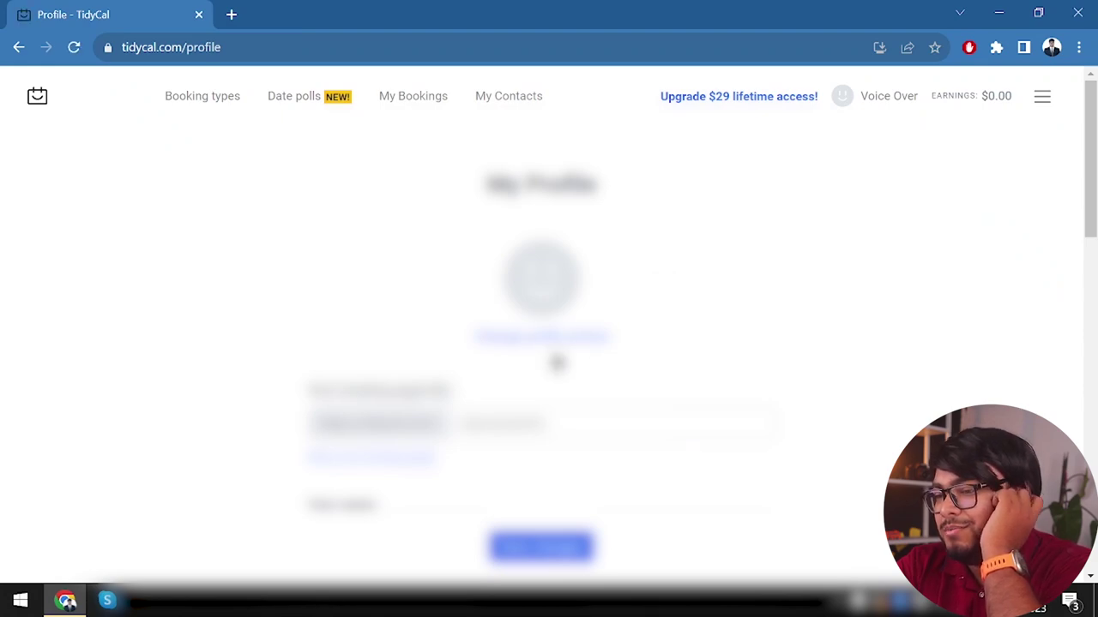
pyautogui.scroll(-3, 549, 336)
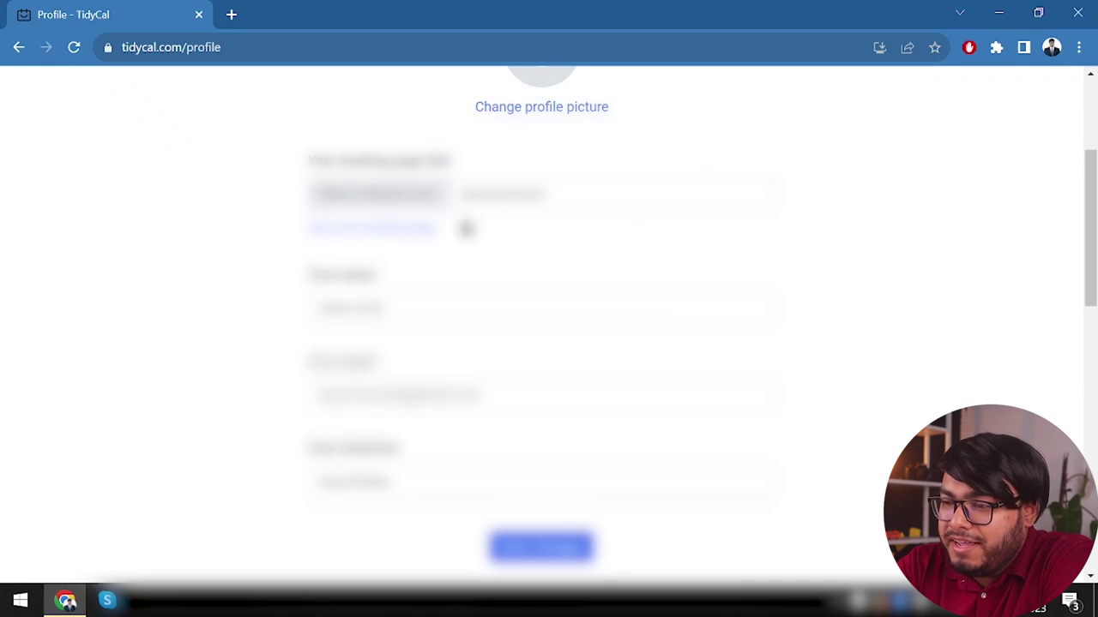
pyautogui.scroll(-1, 549, 326)
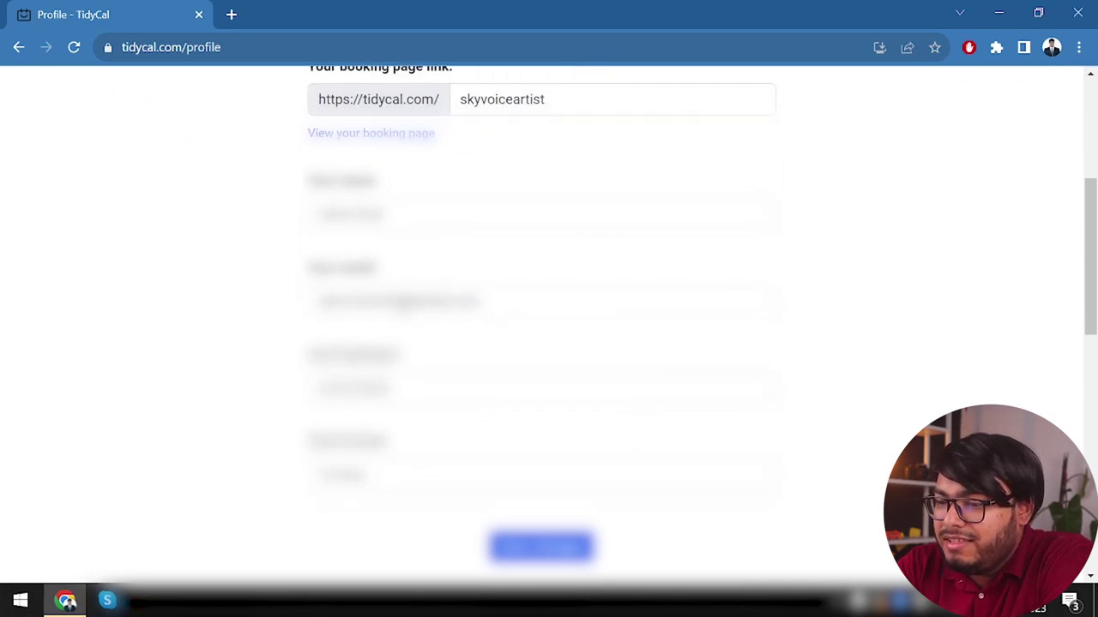
pyautogui.scroll(-1, 438, 350)
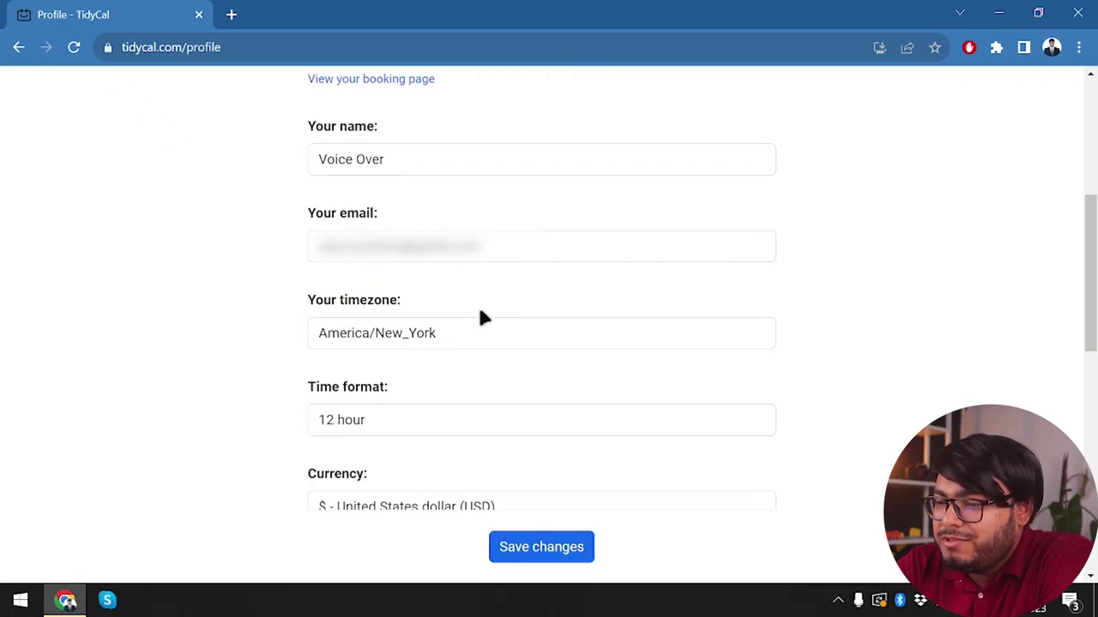
pyautogui.scroll(-1, 453, 424)
pyautogui.scroll(-2, 352, 399)
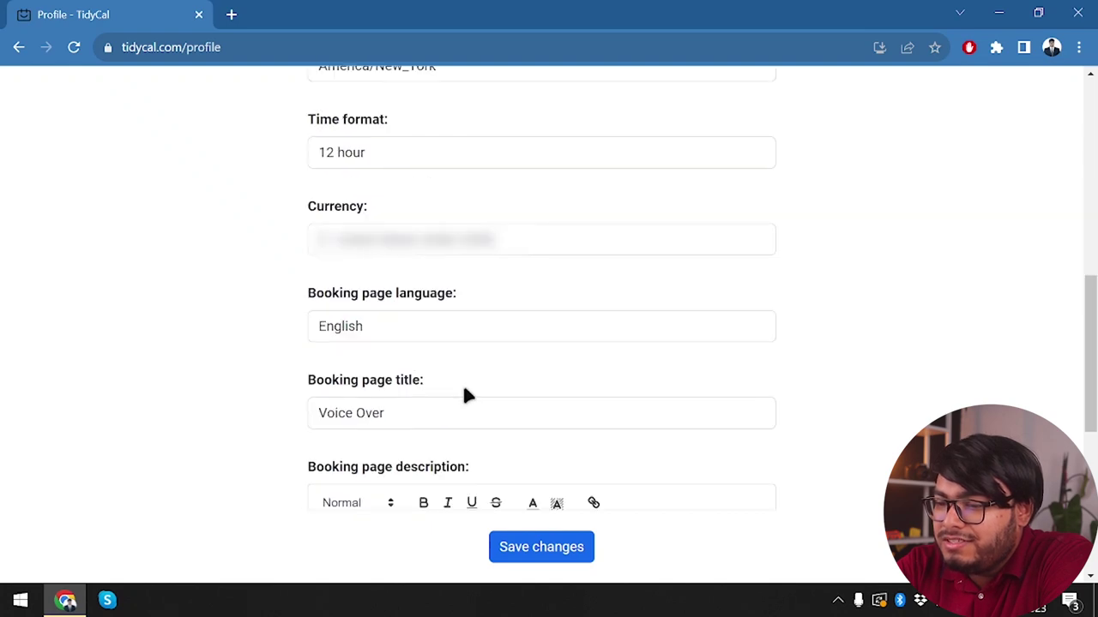
pyautogui.click(523, 416)
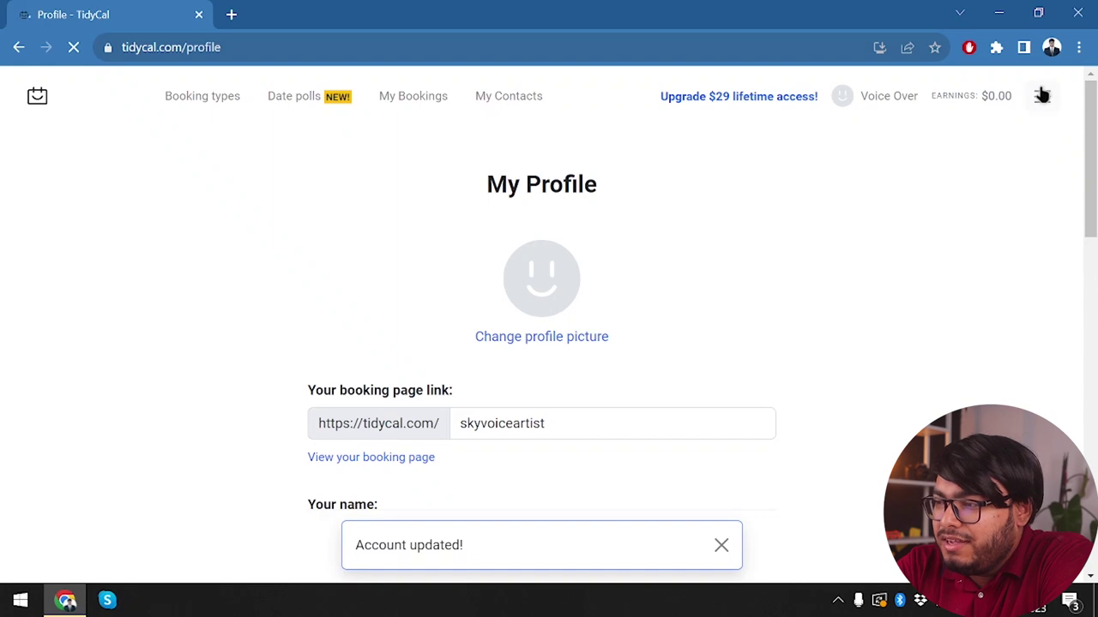
pyautogui.click(1042, 94)
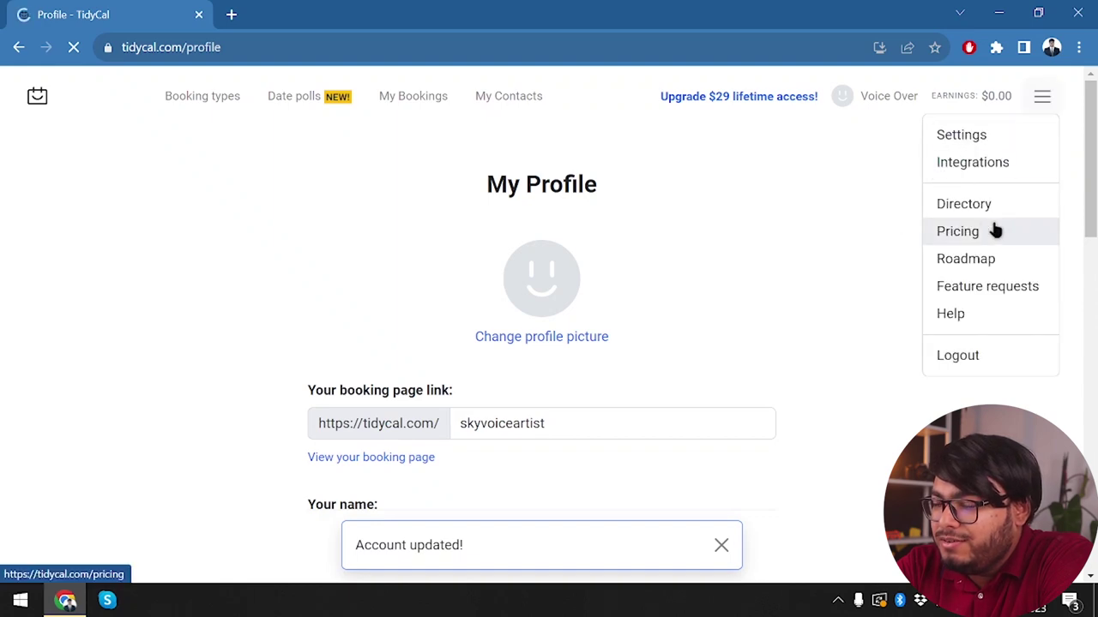
# Open the Roadmap in a new tab and scroll through its To Do, In Progress and Done items.
pyautogui.click(992, 269)
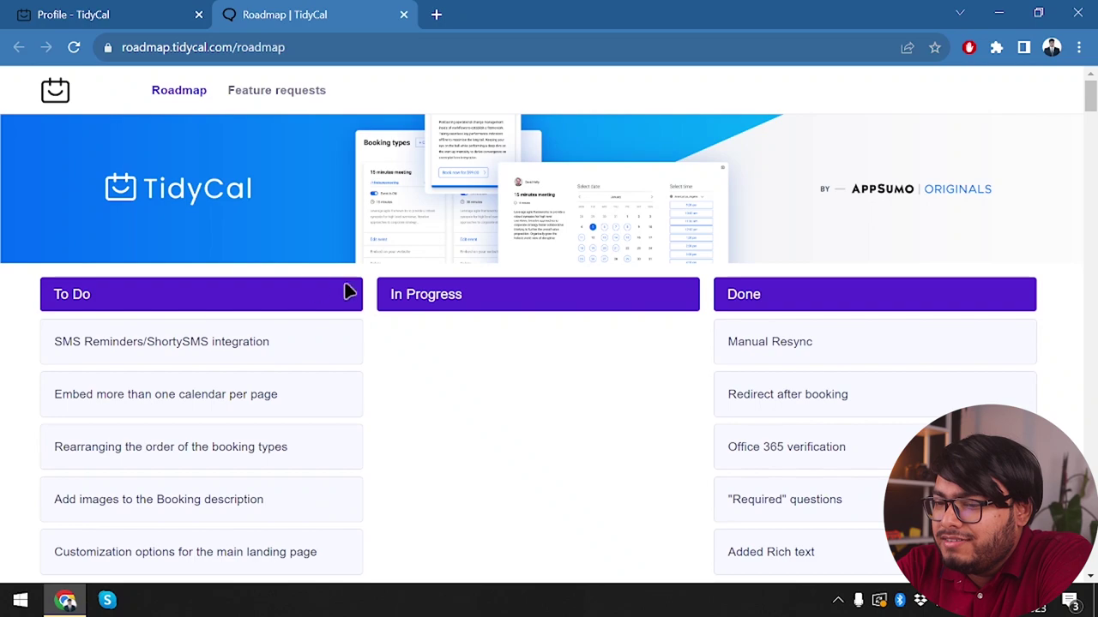
pyautogui.scroll(-1, 350, 382)
pyautogui.scroll(-1, 350, 382)
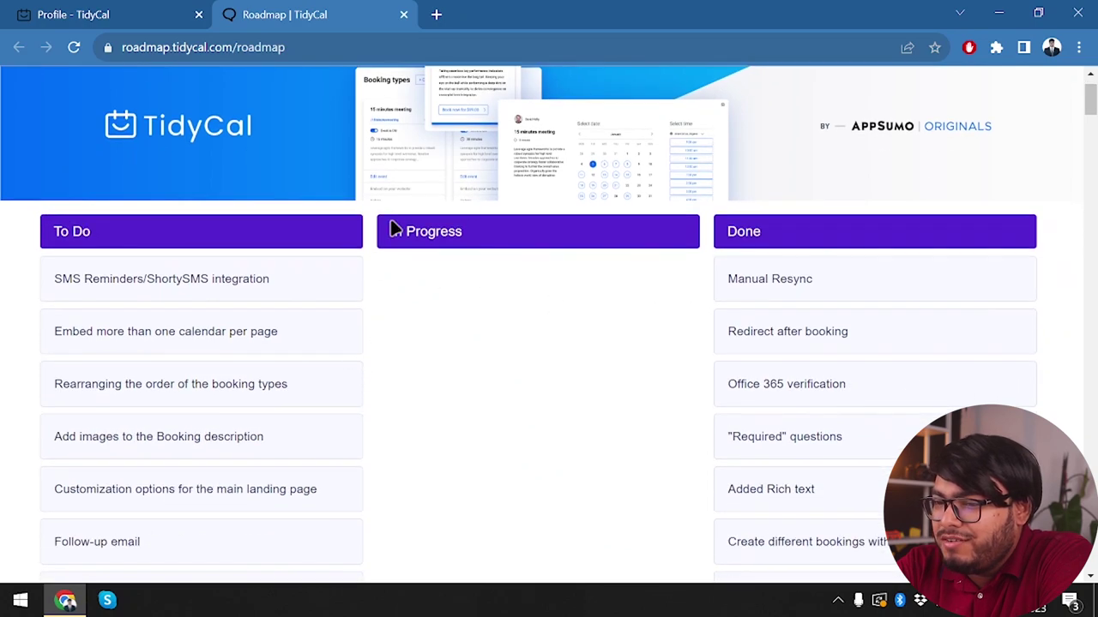
pyautogui.scroll(1, 393, 230)
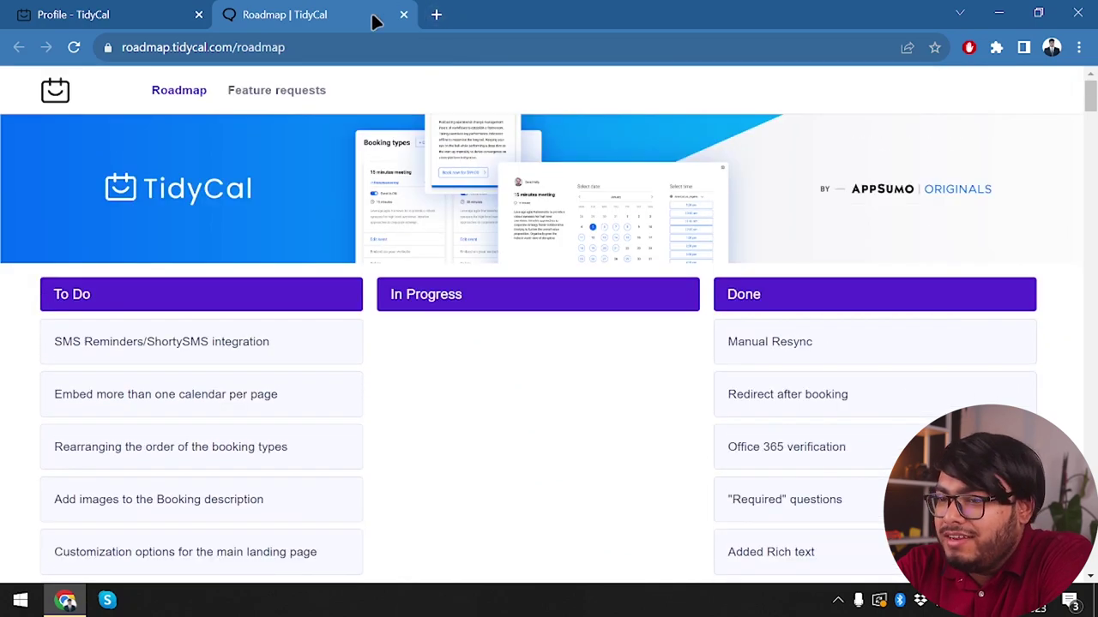